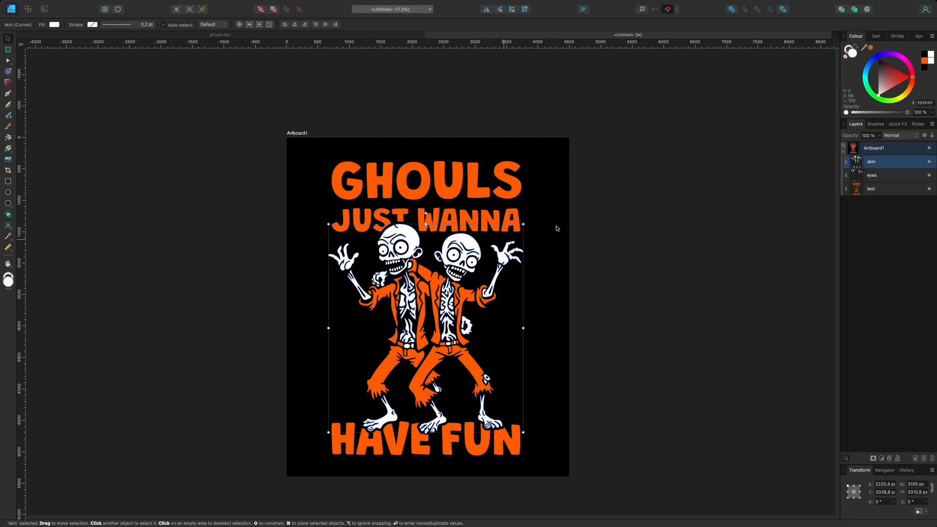
# - Recolour the skin layer purple BA00FF and the eyes layer yellow FFF800
pyautogui.moveTo(912, 78); pyautogui.dragTo(895, 54)
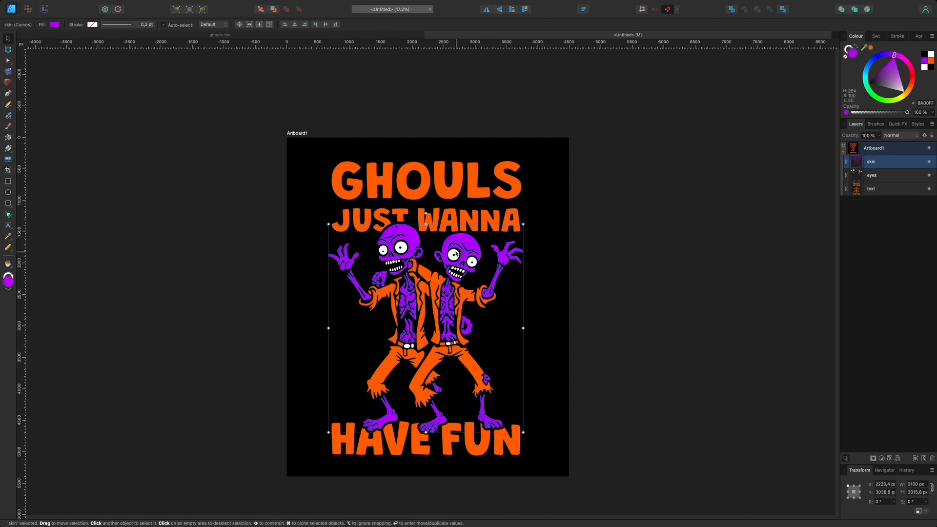
pyautogui.click(458, 253)
pyautogui.moveTo(913, 76); pyautogui.dragTo(901, 97)
pyautogui.click(733, 156)
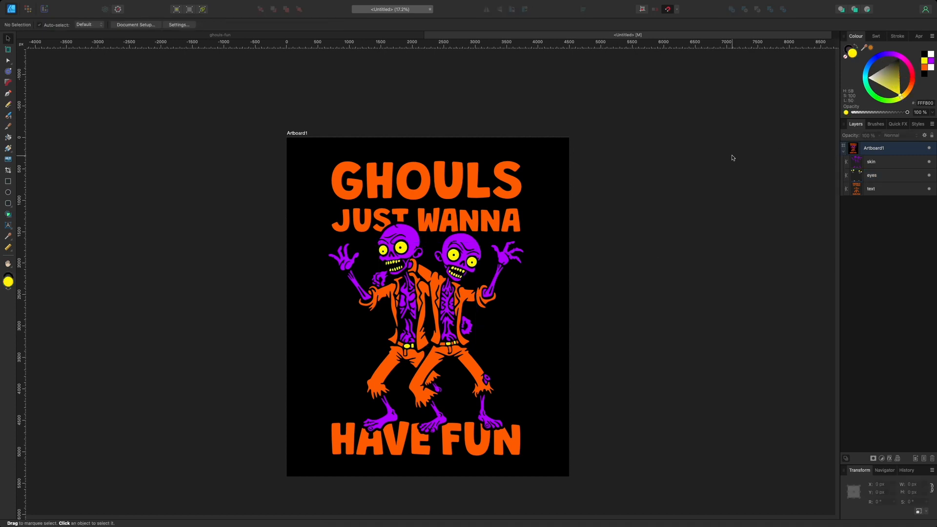
# - Set the skin, eyes and text layers together to a white FFFFFF fill
pyautogui.press('super+minus')
pyautogui.moveTo(263, 168); pyautogui.dragTo(636, 430)
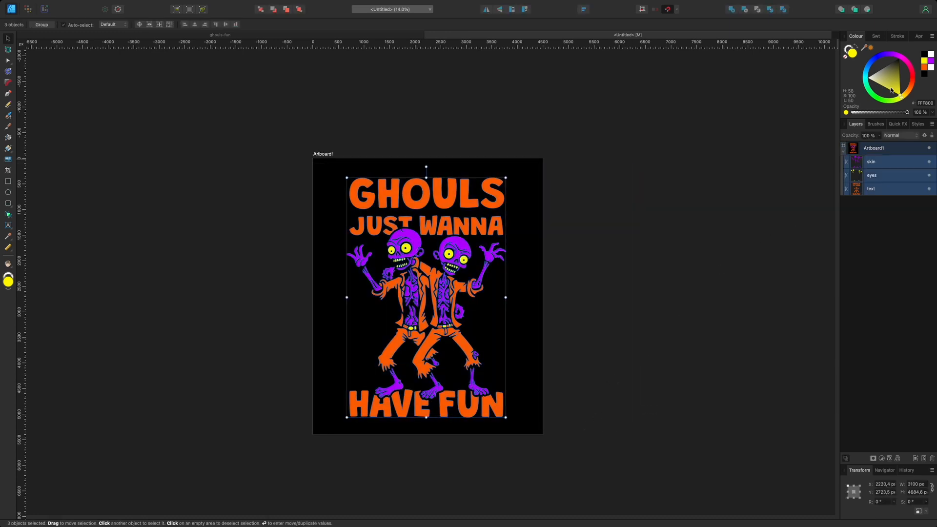
pyautogui.moveTo(891, 91); pyautogui.dragTo(869, 77)
pyautogui.click(682, 193)
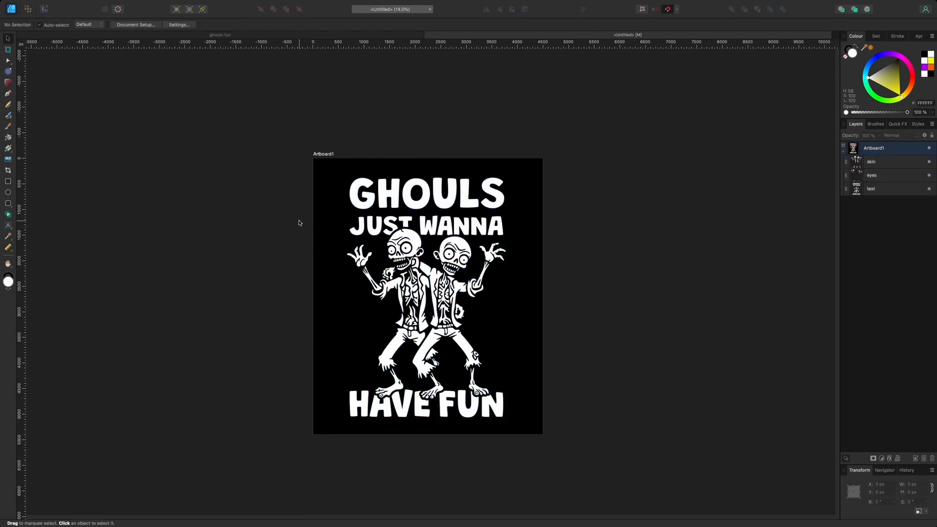
# - Duplicate the white artboard beside the original and set the copy's skin fill to brown C68024
pyautogui.click(322, 156)
pyautogui.moveTo(322, 155); pyautogui.dragTo(564, 157)
pyautogui.click(464, 126)
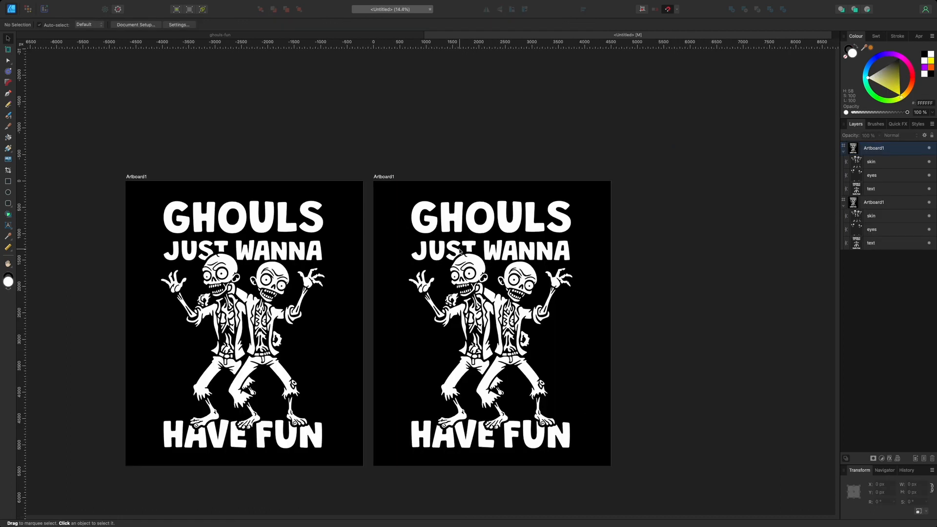
pyautogui.click(475, 259)
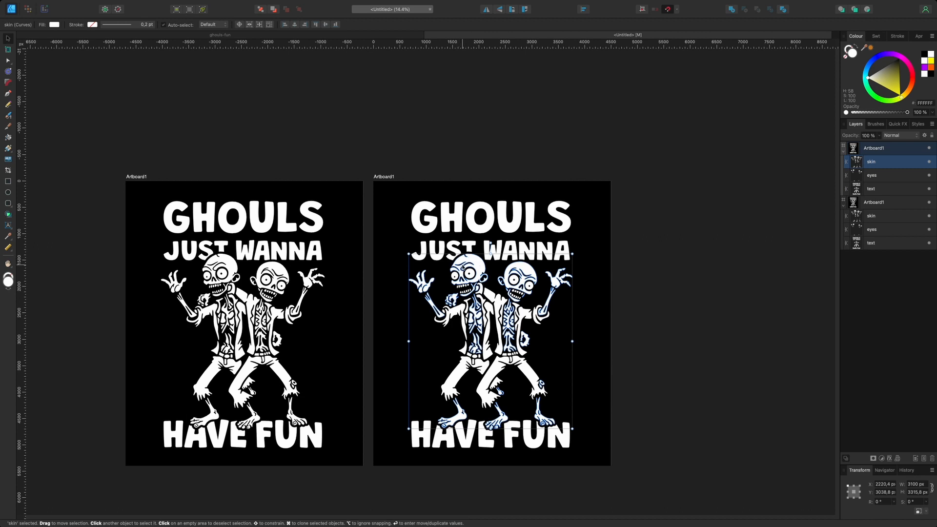
pyautogui.click(872, 49)
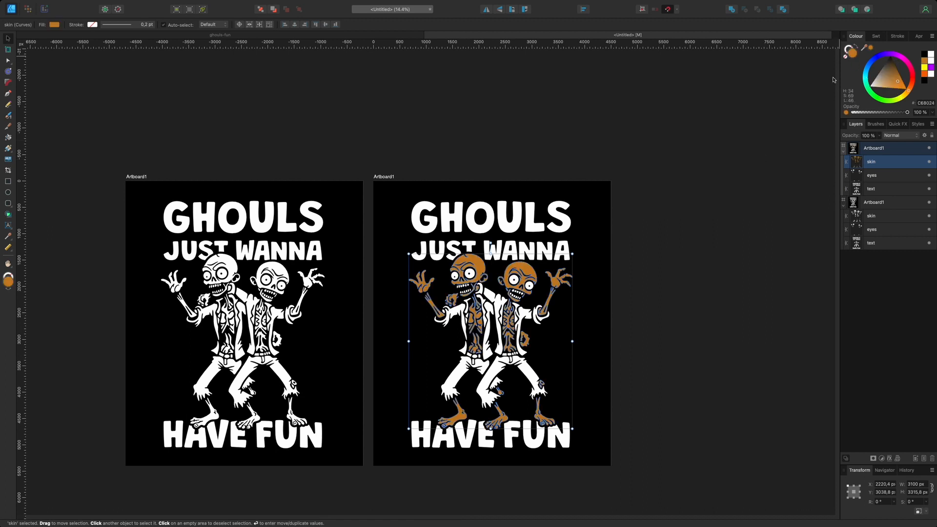
pyautogui.click(762, 128)
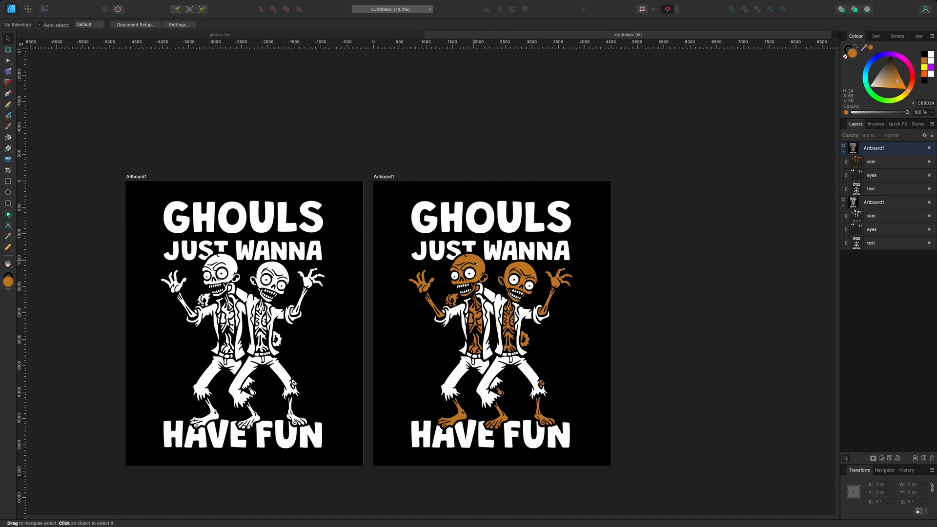
# - Duplicate the brown-skinned artboard beside it and set the new copy's skin fill to yellow-green DAE65C
pyautogui.click(383, 177)
pyautogui.moveTo(383, 179); pyautogui.dragTo(632, 180)
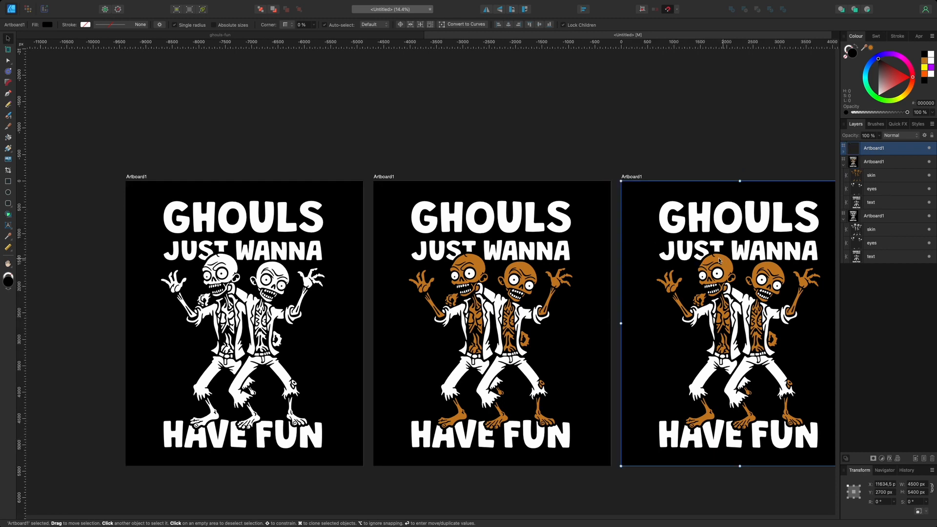
pyautogui.click(723, 261)
pyautogui.moveTo(909, 92); pyautogui.dragTo(888, 86)
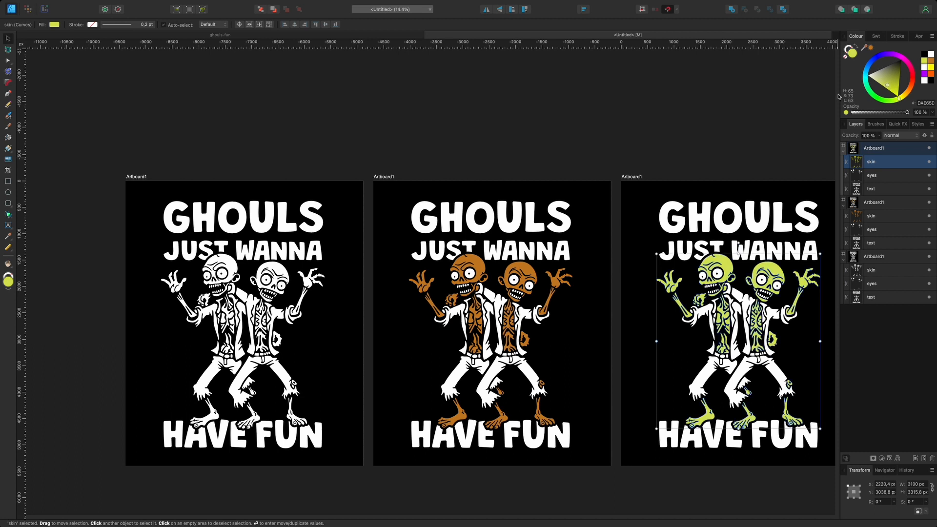
pyautogui.click(542, 97)
# - Set the text layer of the middle, brown-skinned artboard, including the clothing, to soft blue 4789D1
pyautogui.scroll(-5, 499, 228)
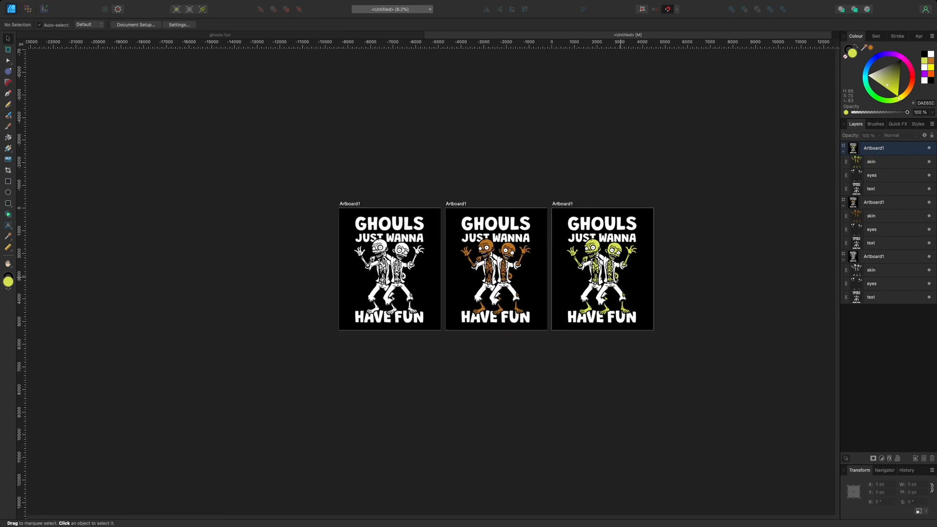
pyautogui.scroll(4, 539, 255)
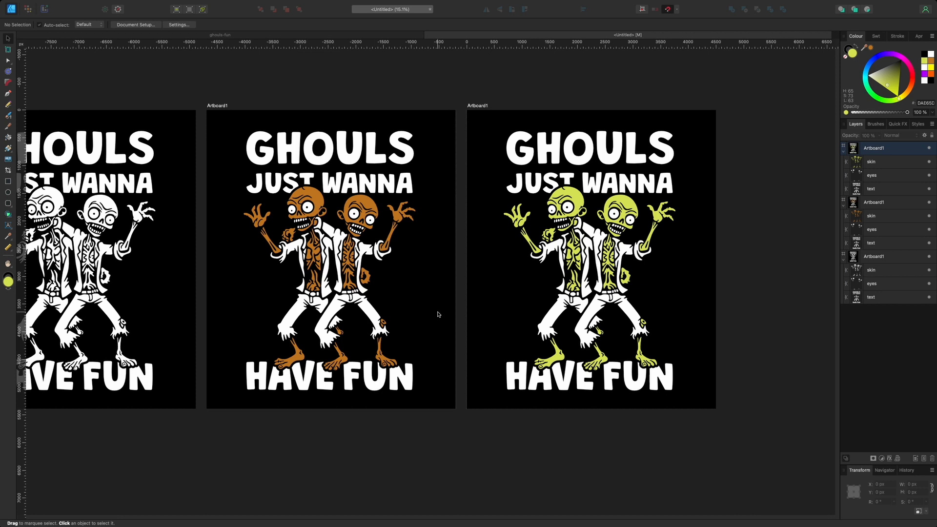
pyautogui.click(374, 151)
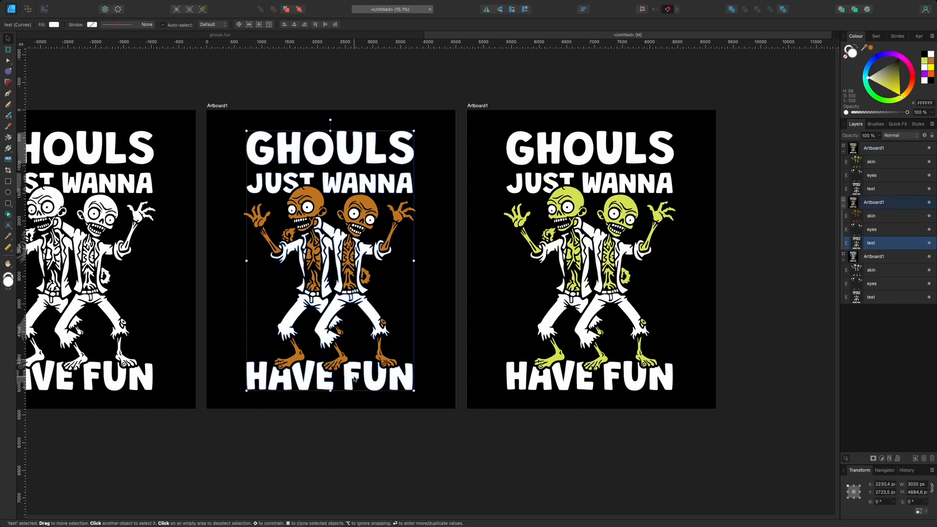
pyautogui.scroll(-5, 317, 234)
pyautogui.scroll(5, 317, 232)
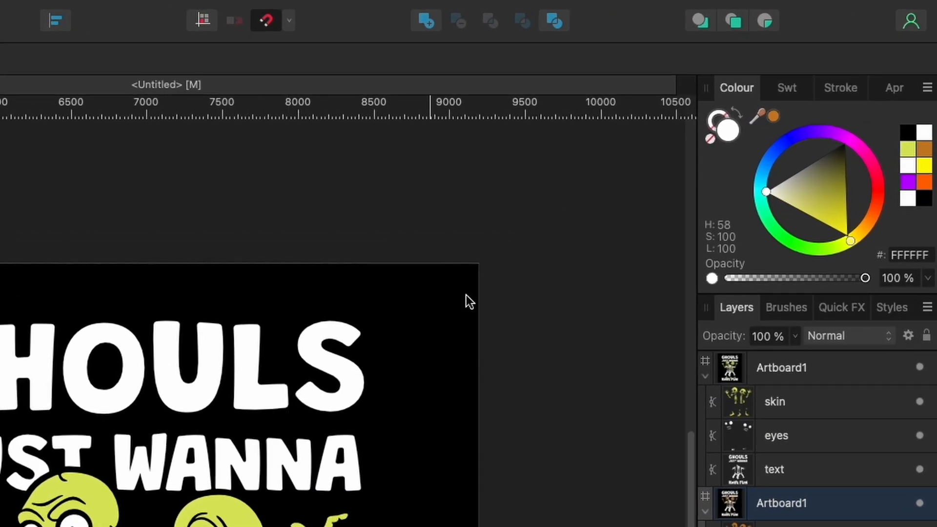
pyautogui.click(781, 525)
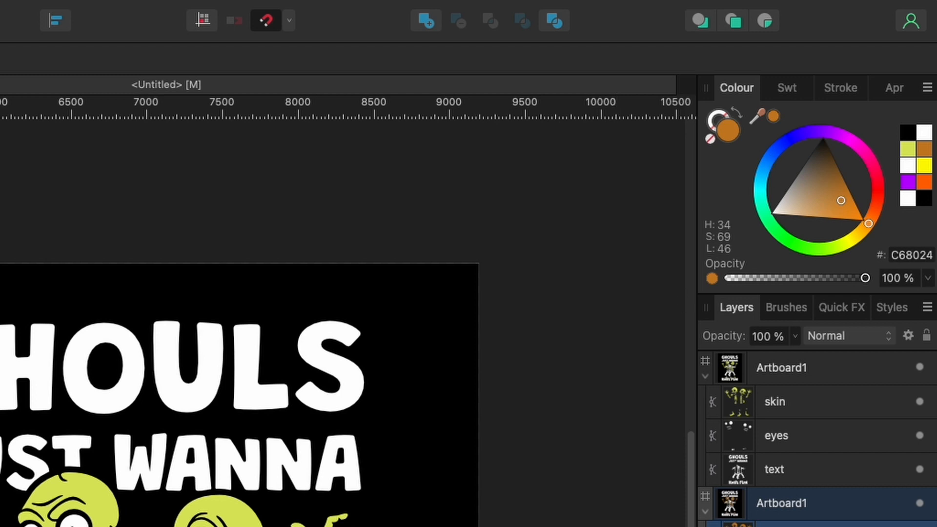
pyautogui.click(1, 468)
pyautogui.moveTo(765, 189)
pyautogui.mouseDown()
pyautogui.moveTo(762, 178)
pyautogui.moveTo(772, 188)
pyautogui.mouseUp()
pyautogui.moveTo(850, 245)
pyautogui.mouseDown()
pyautogui.moveTo(774, 202)
pyautogui.moveTo(770, 161)
pyautogui.mouseUp()
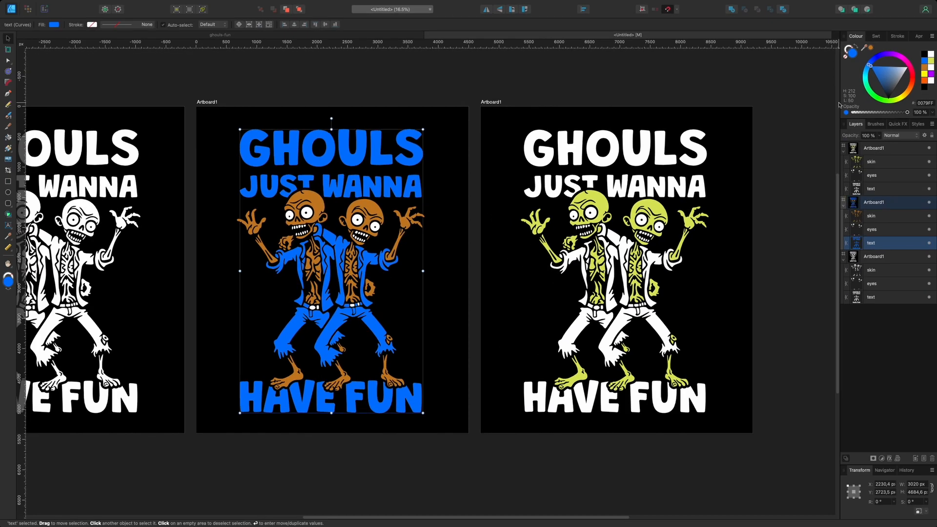
pyautogui.moveTo(873, 68); pyautogui.dragTo(886, 73)
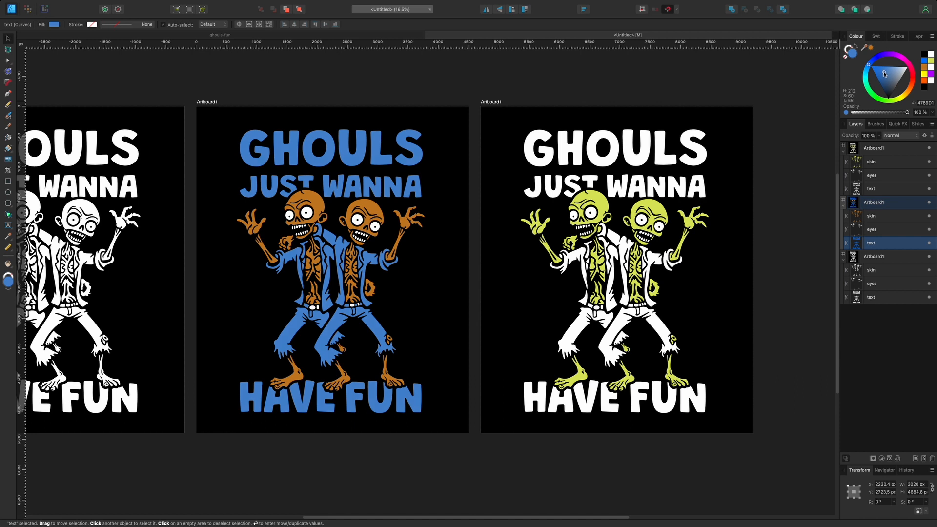
pyautogui.click(360, 78)
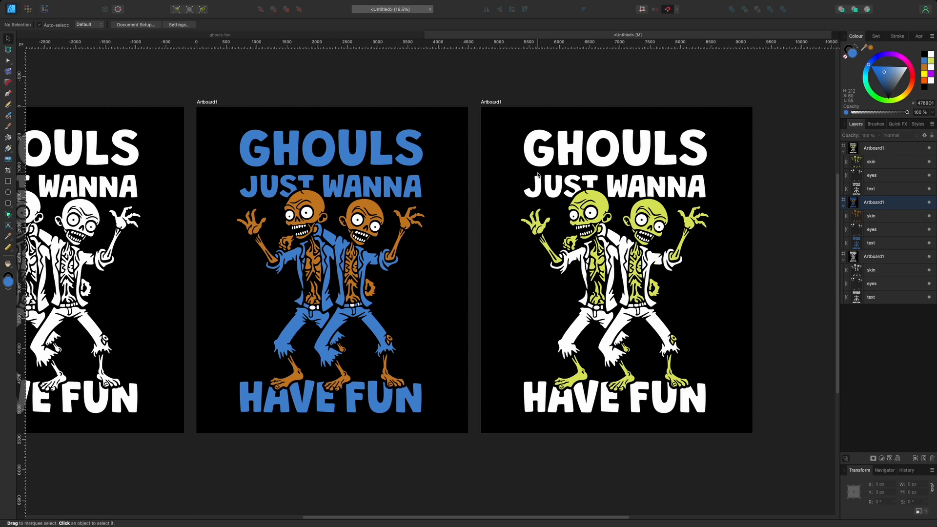
# - Recolour the third artboard with green BAE65D skin and muted purple 9182C7 text and clothing
pyautogui.click(601, 190)
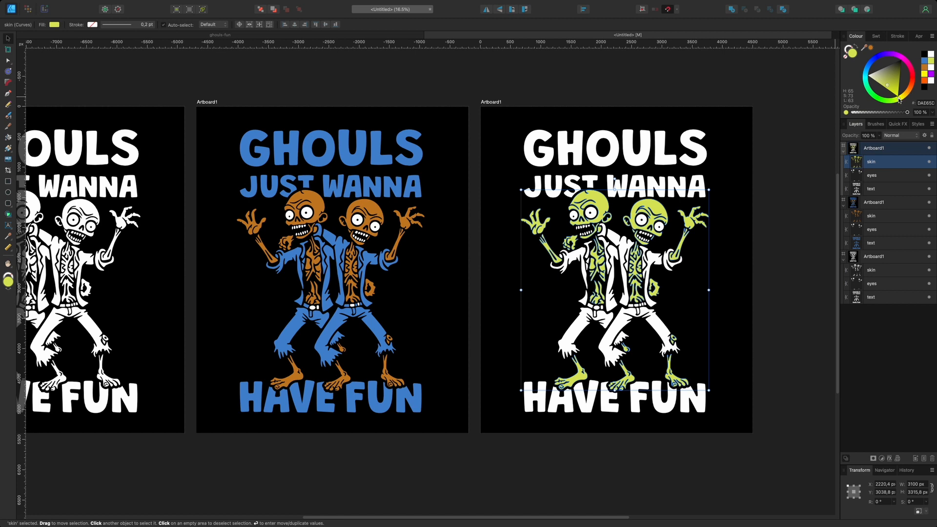
pyautogui.moveTo(899, 101); pyautogui.dragTo(894, 103)
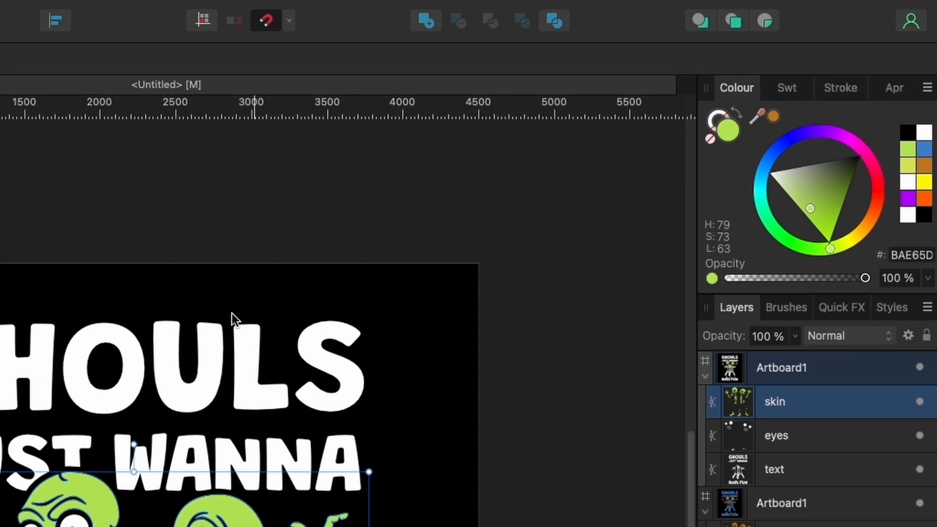
pyautogui.click(631, 149)
pyautogui.click(806, 134)
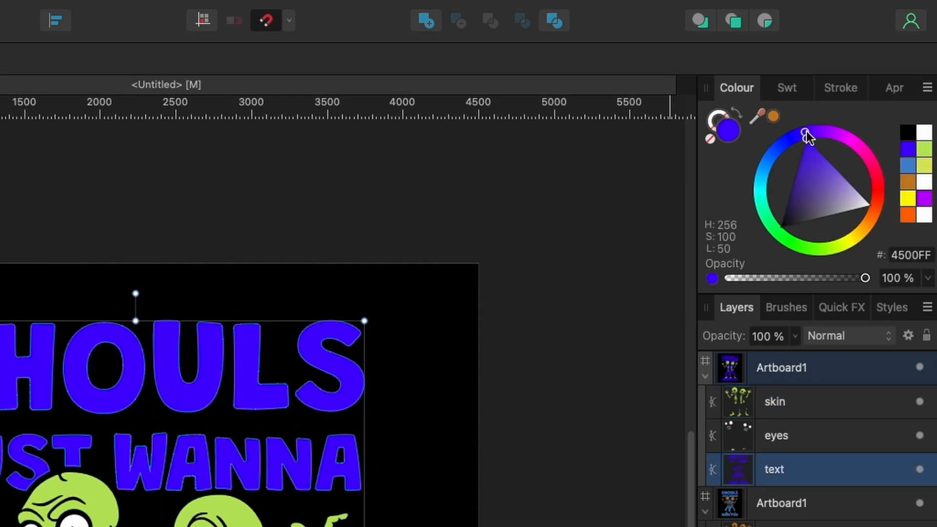
pyautogui.moveTo(810, 146)
pyautogui.mouseDown()
pyautogui.moveTo(815, 161)
pyautogui.moveTo(804, 136)
pyautogui.mouseUp()
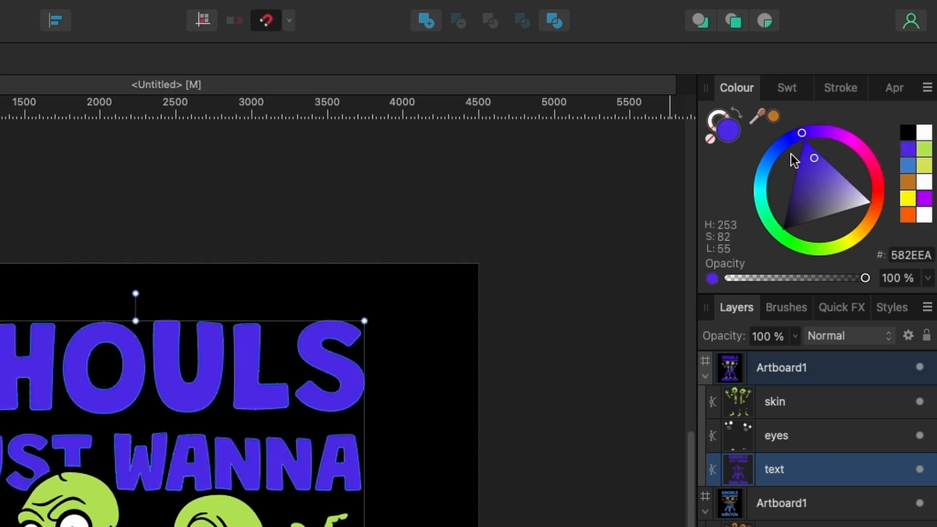
pyautogui.moveTo(814, 158); pyautogui.dragTo(833, 190)
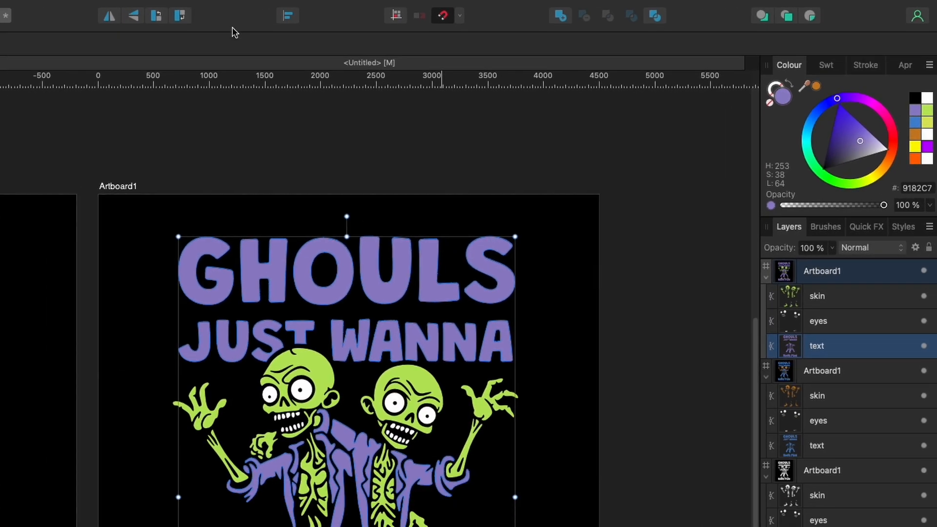
pyautogui.scroll(-5, 497, 130)
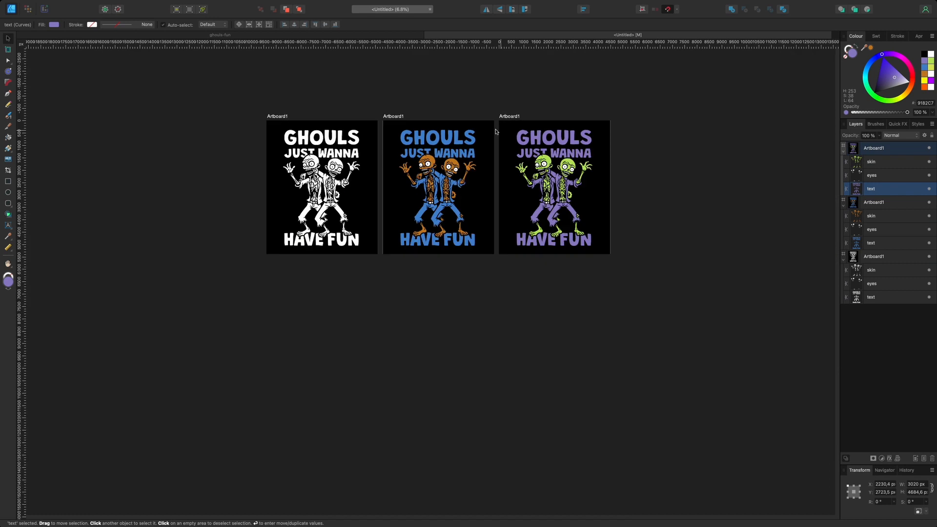
pyautogui.scroll(5, 568, 153)
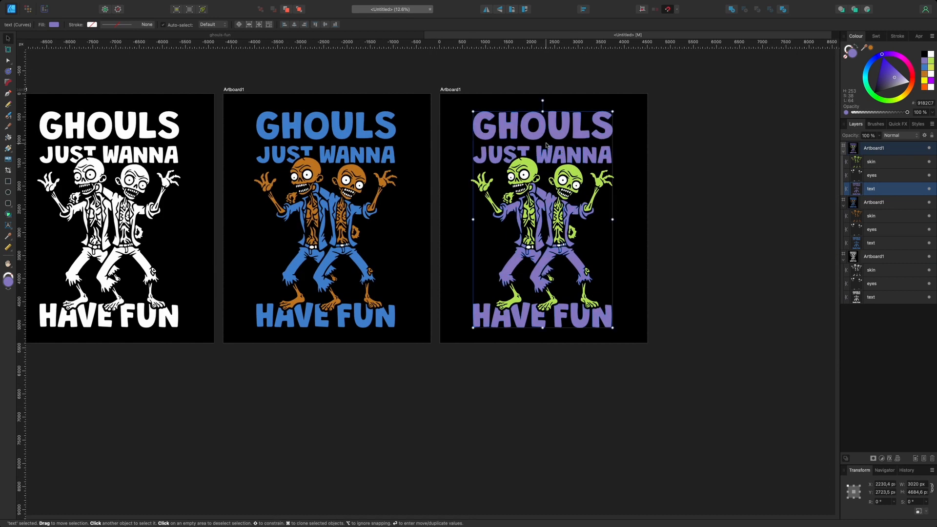
pyautogui.click(651, 155)
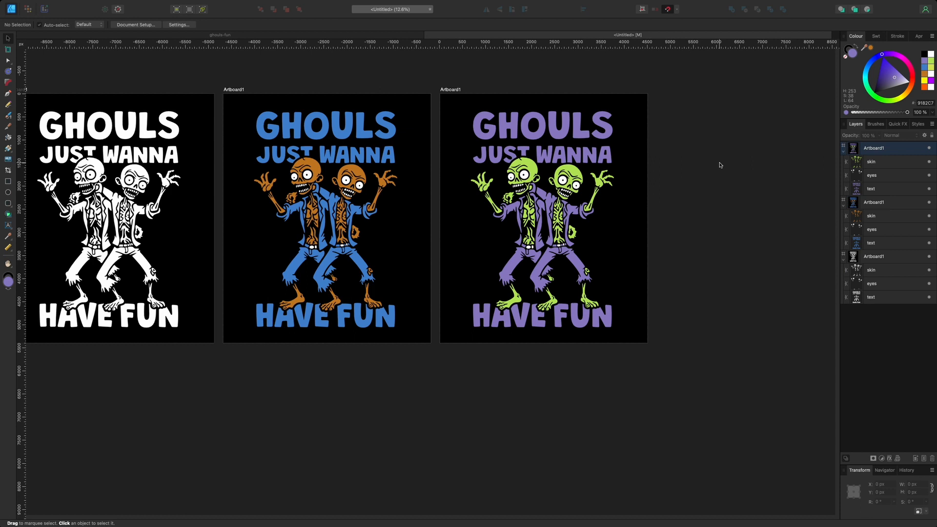
# - Add a new document colour palette named ghouls-palette
pyautogui.click(232, 90)
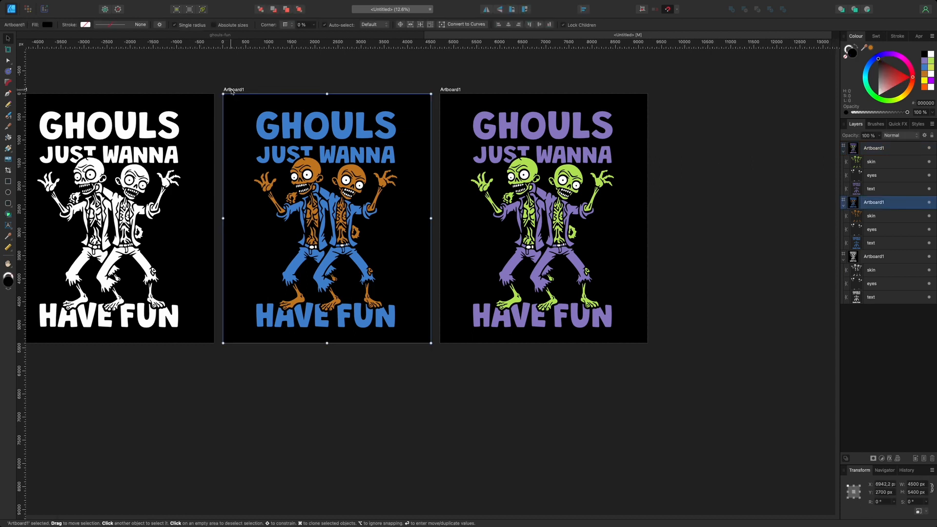
pyautogui.moveTo(232, 91)
pyautogui.mouseDown()
pyautogui.moveTo(218, 92)
pyautogui.moveTo(230, 112)
pyautogui.moveTo(237, 188)
pyautogui.moveTo(235, 92)
pyautogui.mouseUp()
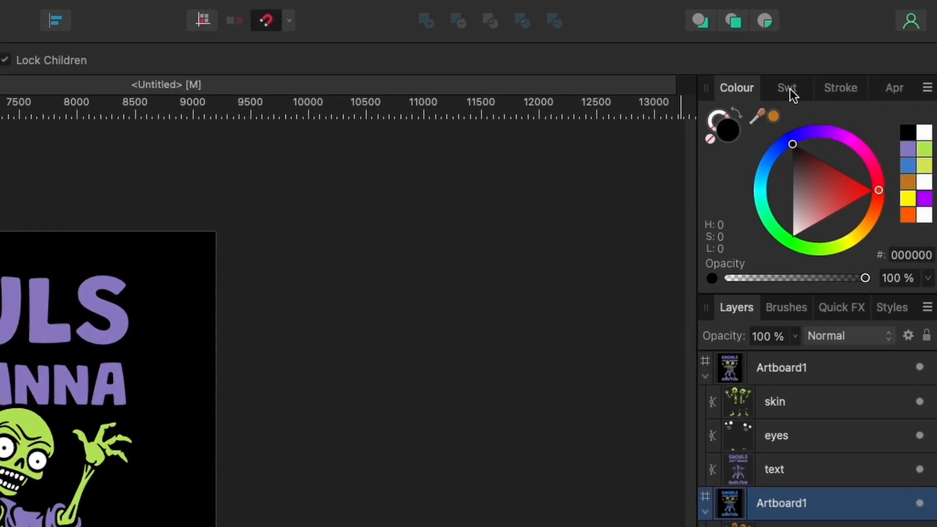
pyautogui.click(789, 90)
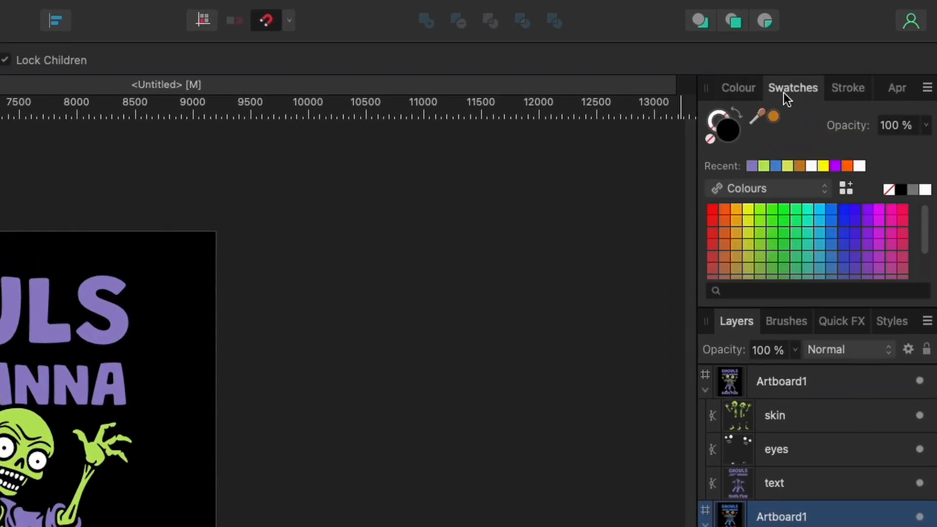
pyautogui.click(927, 88)
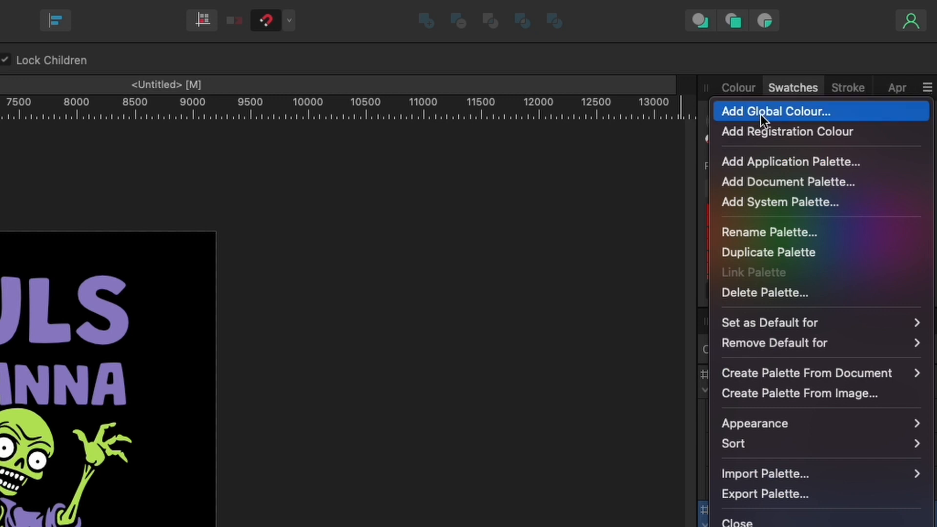
pyautogui.click(772, 185)
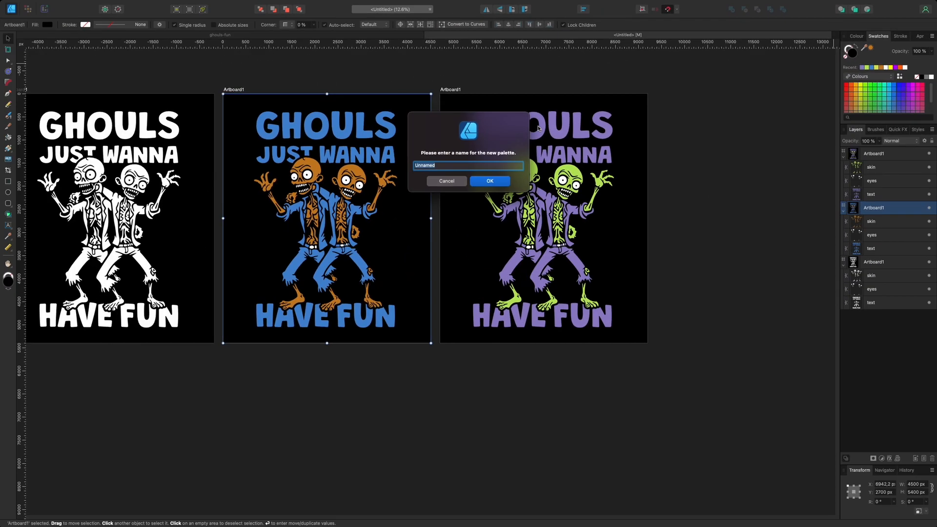
pyautogui.write('ghouls-palette')
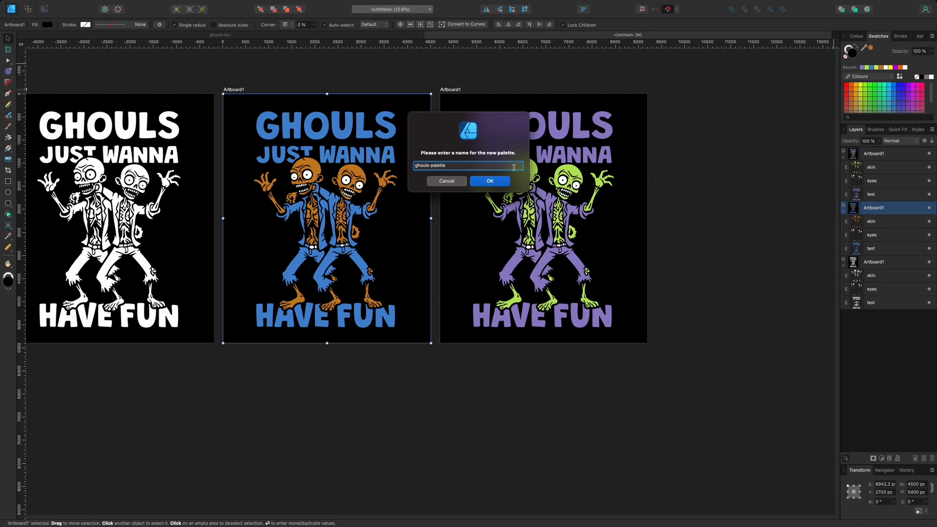
pyautogui.press('Return')
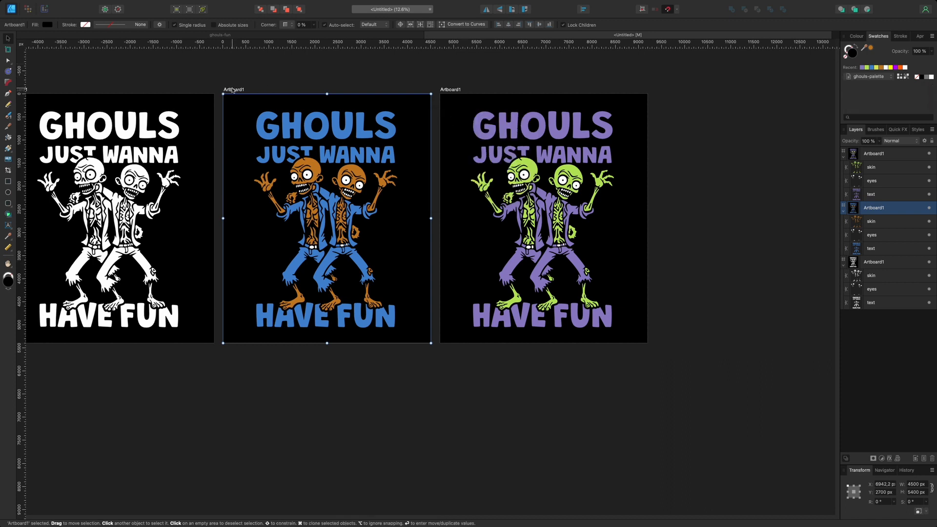
# - Duplicate the blue and purple artboards directly below their originals and select the text layer of the blue copy
pyautogui.moveTo(234, 91); pyautogui.dragTo(234, 351)
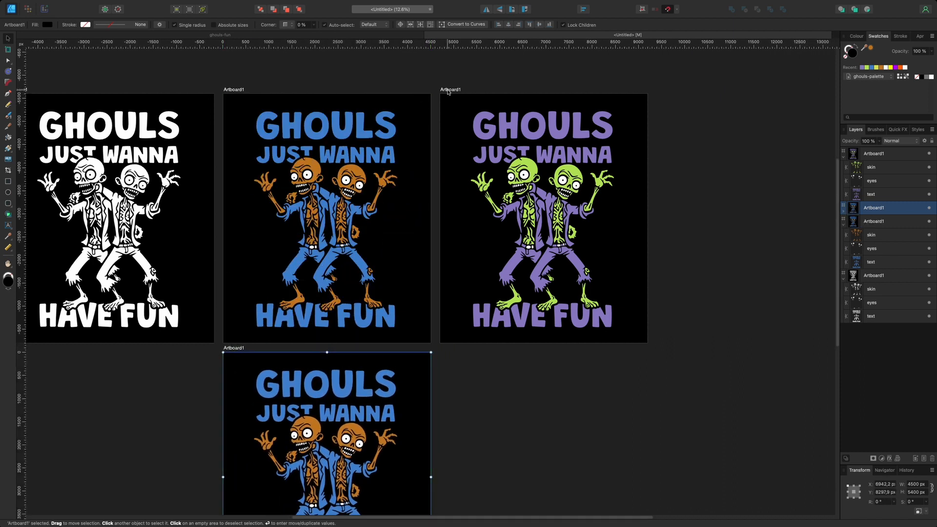
pyautogui.moveTo(448, 91); pyautogui.dragTo(449, 348)
pyautogui.click(322, 383)
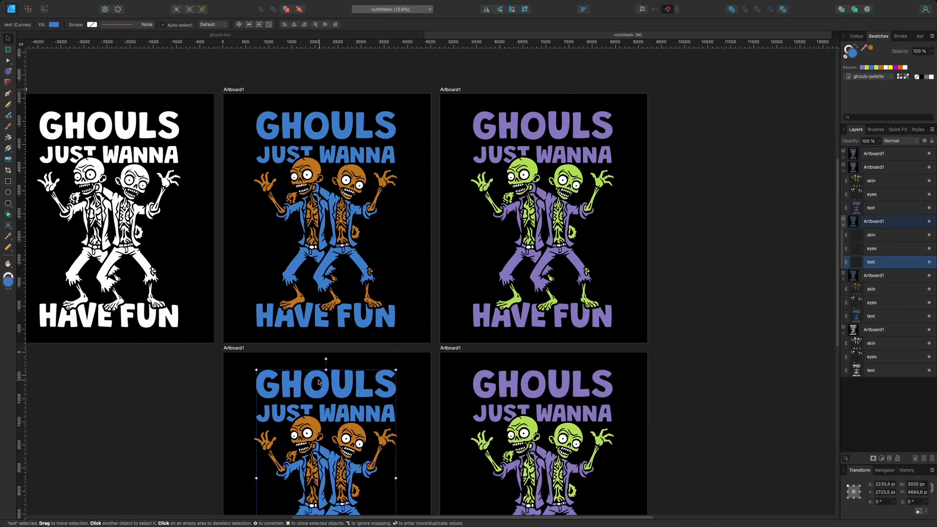
# - Fill the text layers, including the clothing, of both lower artboard copies with white
pyautogui.click(905, 67)
pyautogui.click(507, 386)
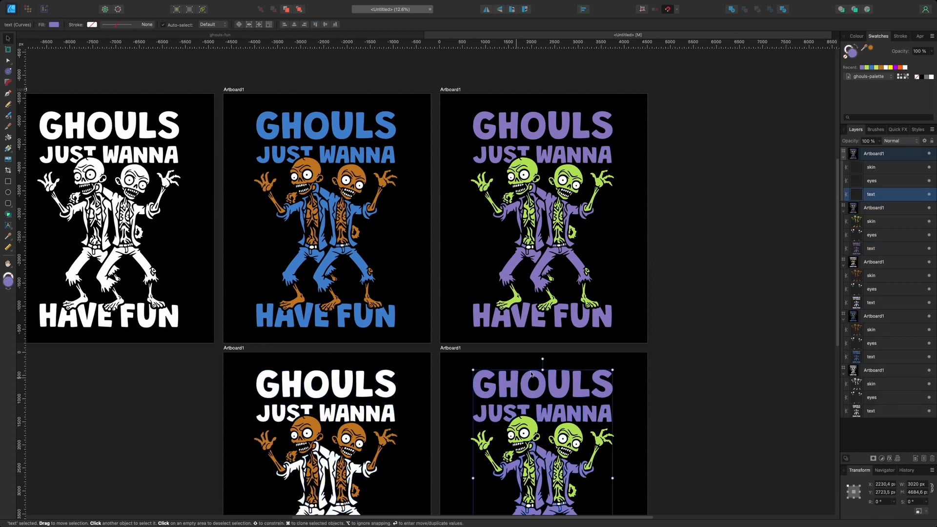
pyautogui.click(906, 67)
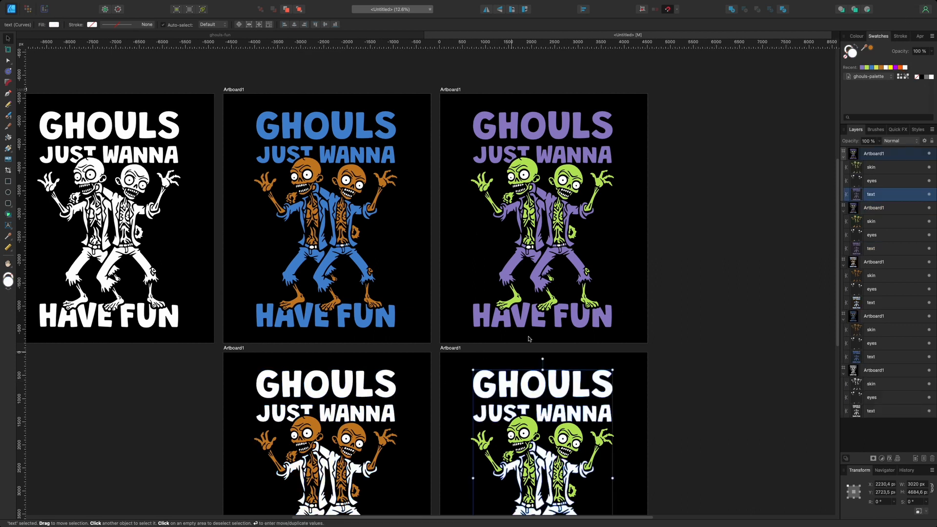
pyautogui.click(98, 413)
pyautogui.scroll(-3, 300, 398)
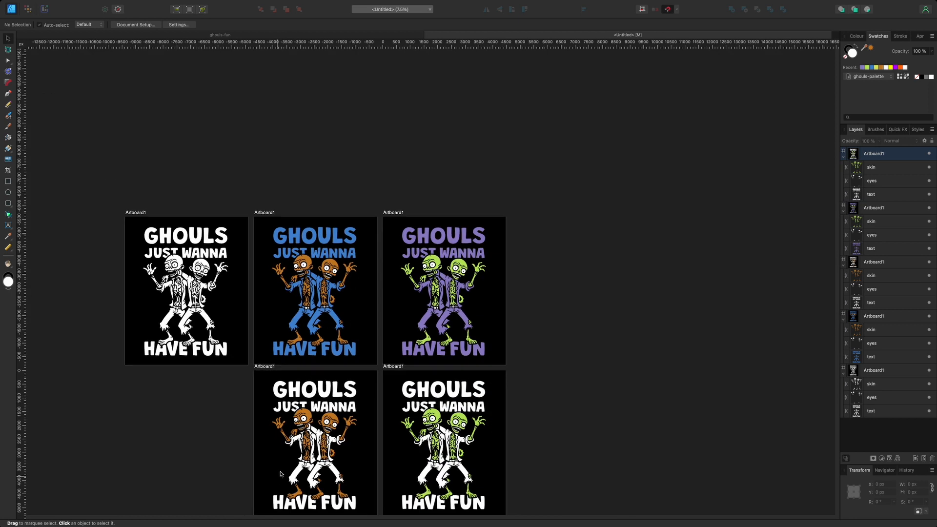
# - Add the brown skin colour to ghouls-palette and create a Complementary colour chord from that swatch
pyautogui.scroll(6, 370, 304)
pyautogui.click(370, 300)
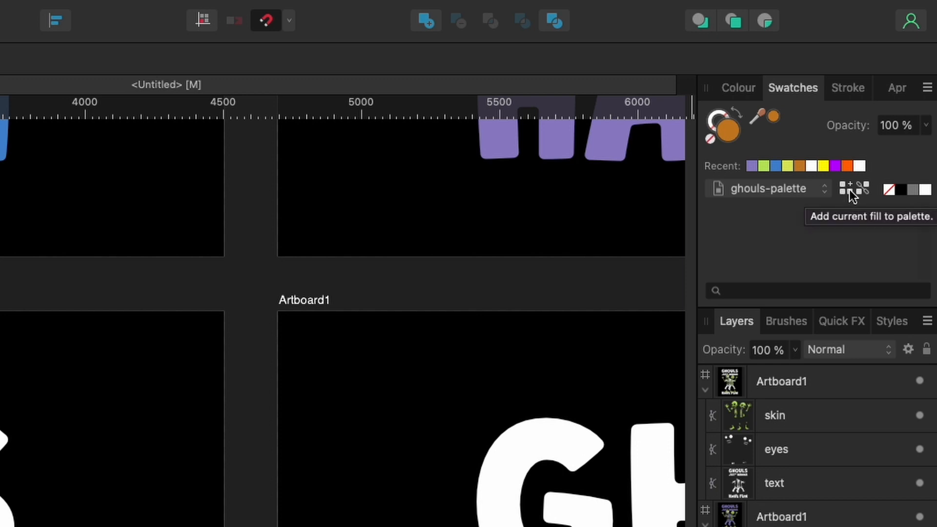
pyautogui.click(848, 191)
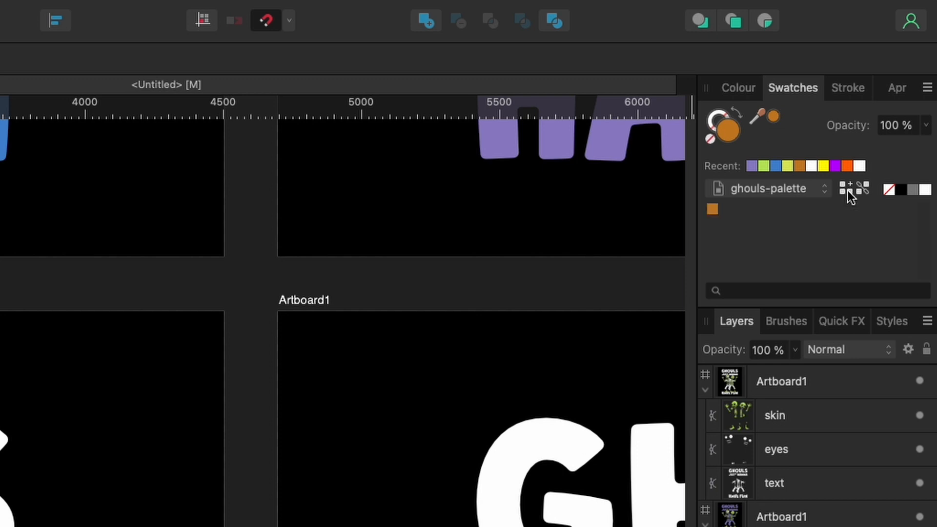
pyautogui.rightClick(711, 209)
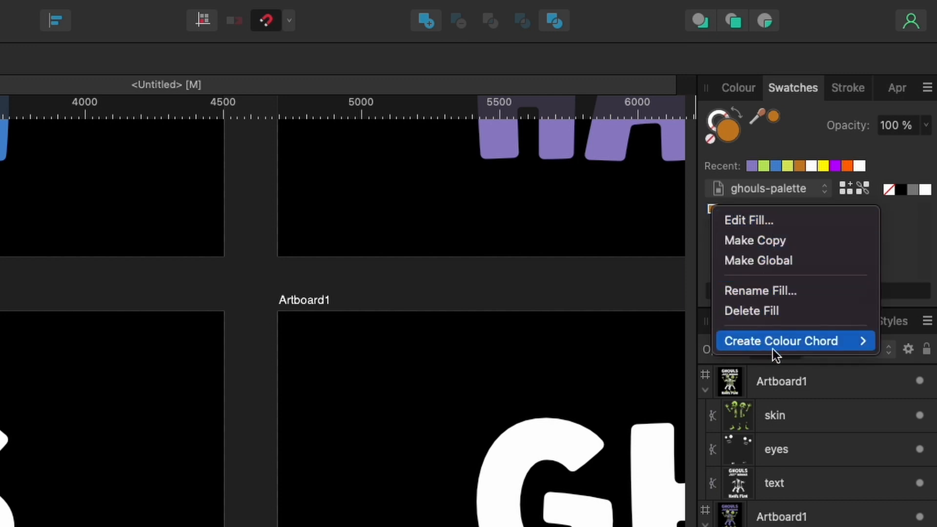
pyautogui.moveTo(779, 337)
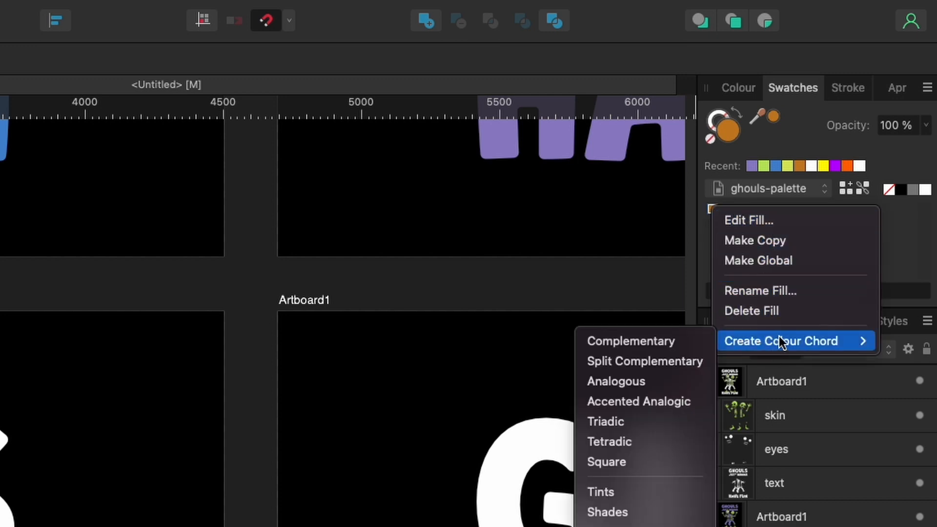
pyautogui.click(622, 339)
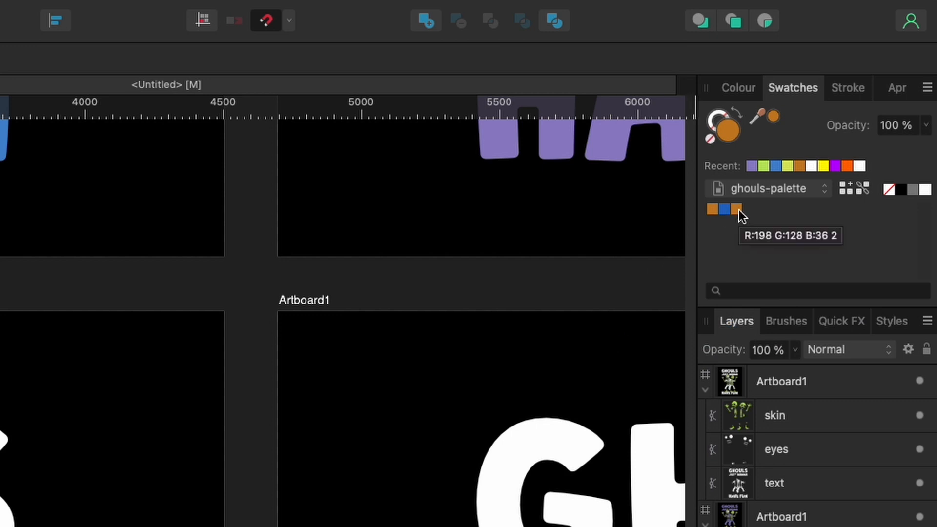
pyautogui.click(737, 209)
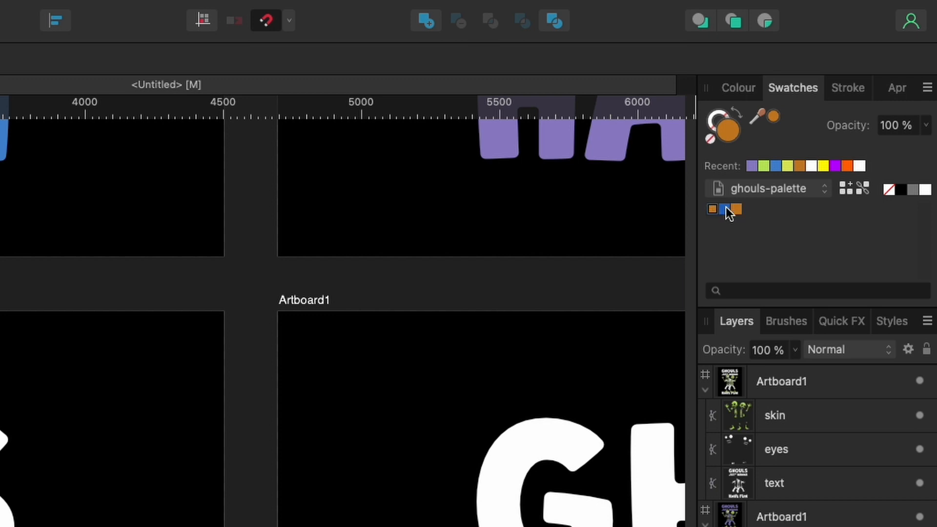
# - Fill the text layer of the lower brown-skinned artboard with the complementary blue from ghouls-palette
pyautogui.click(4, 513)
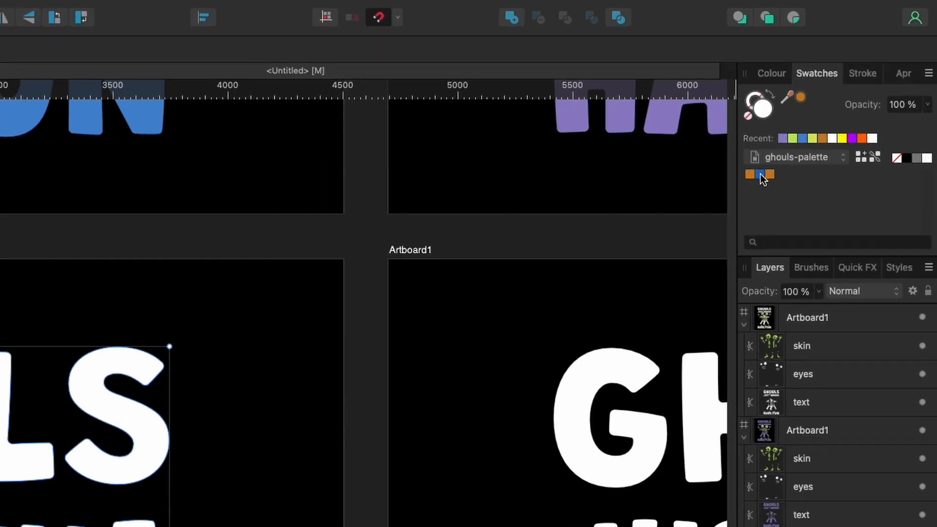
pyautogui.click(761, 174)
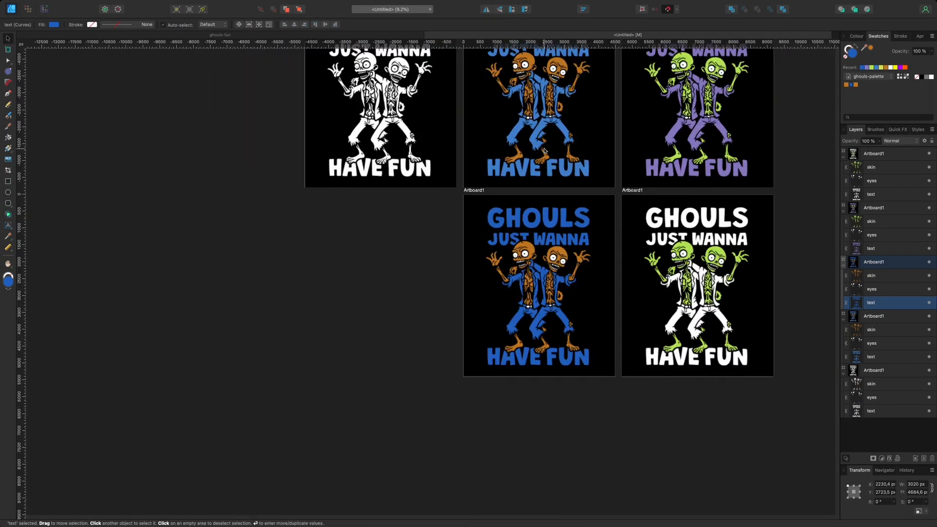
pyautogui.scroll(2, 544, 151)
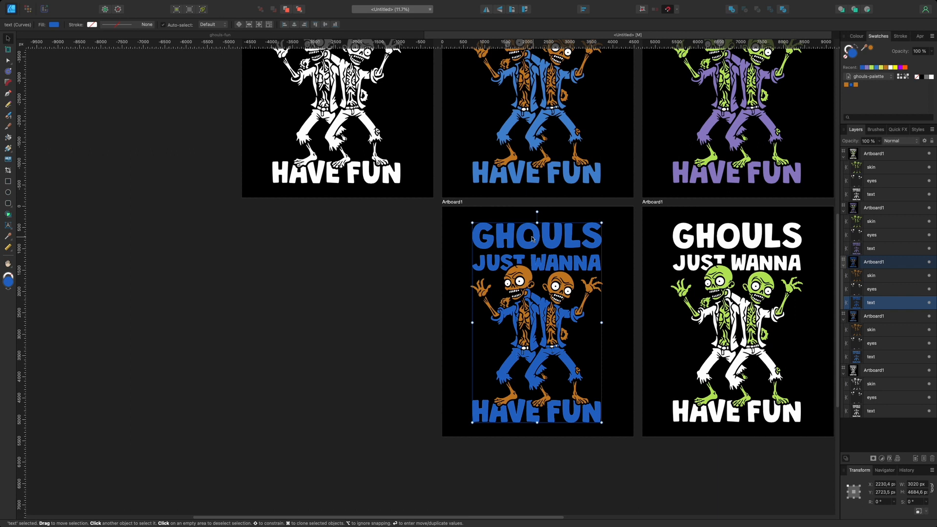
pyautogui.click(290, 353)
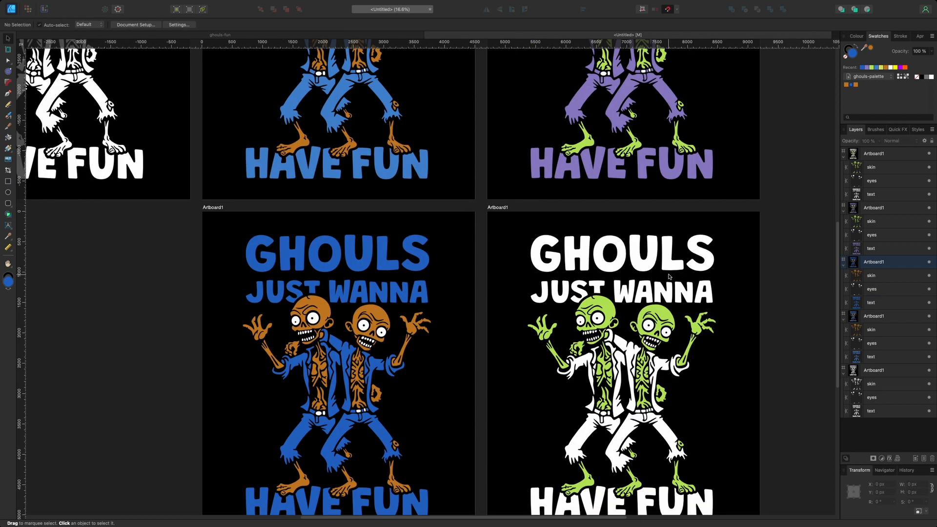
# - Add the green skin colour of the lower green-skinned artboard to ghouls-palette and create its Complementary colour chord
pyautogui.click(660, 313)
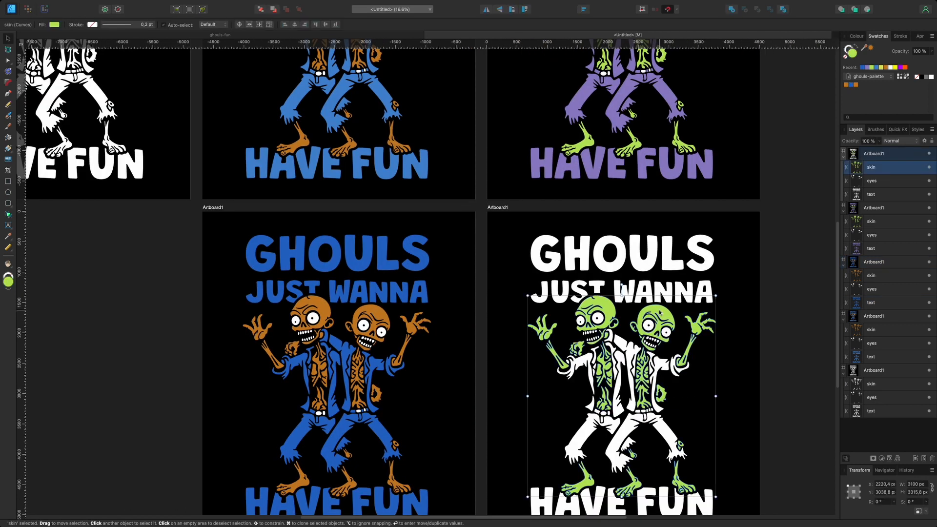
pyautogui.click(900, 77)
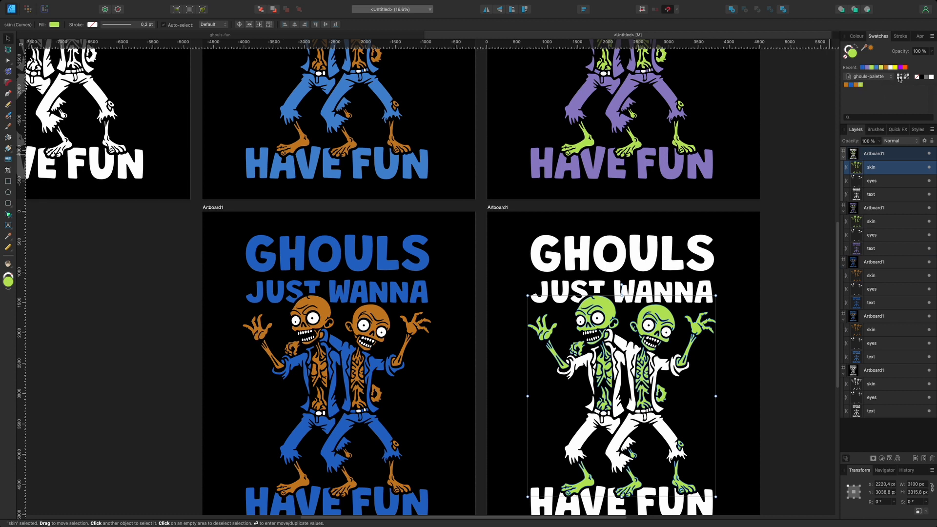
pyautogui.rightClick(862, 86)
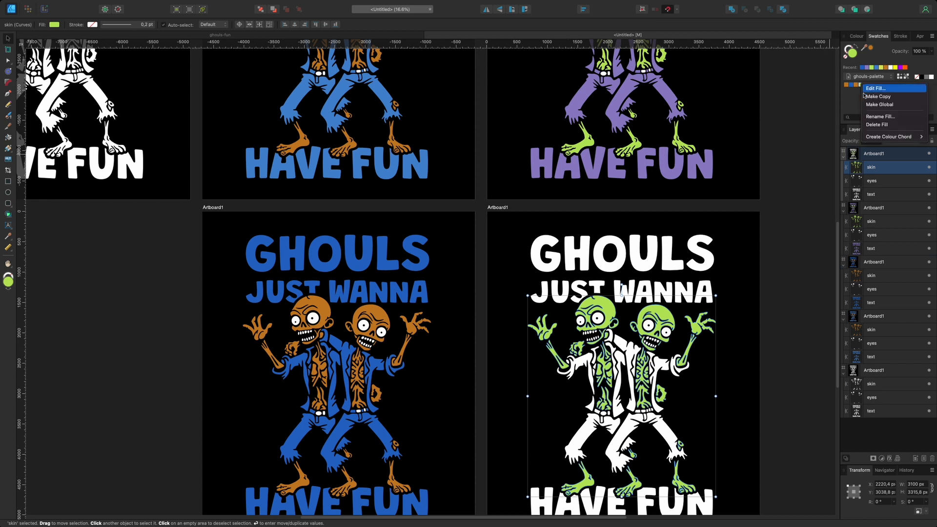
pyautogui.moveTo(894, 137)
pyautogui.click(838, 137)
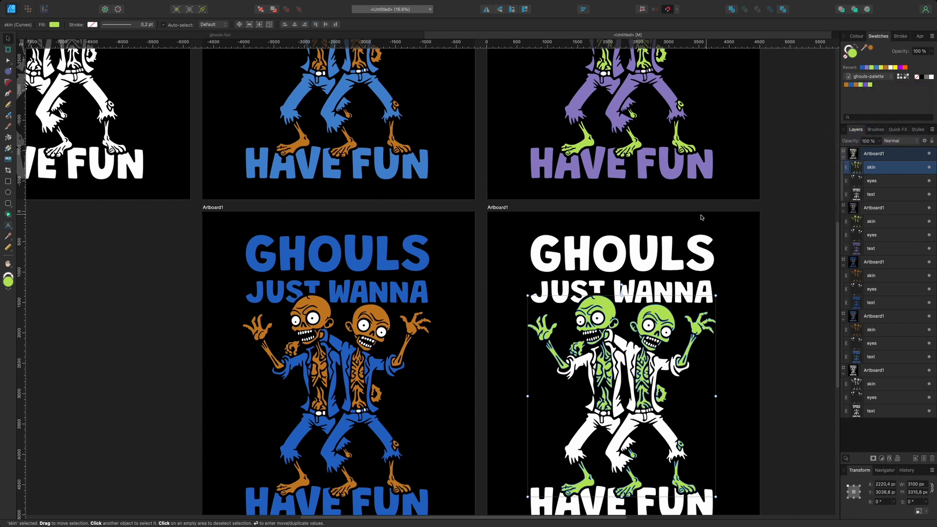
# - Fill the text layer of the lower green-skinned artboard with the complementary purple from ghouls-palette
pyautogui.click(670, 252)
pyautogui.click(866, 86)
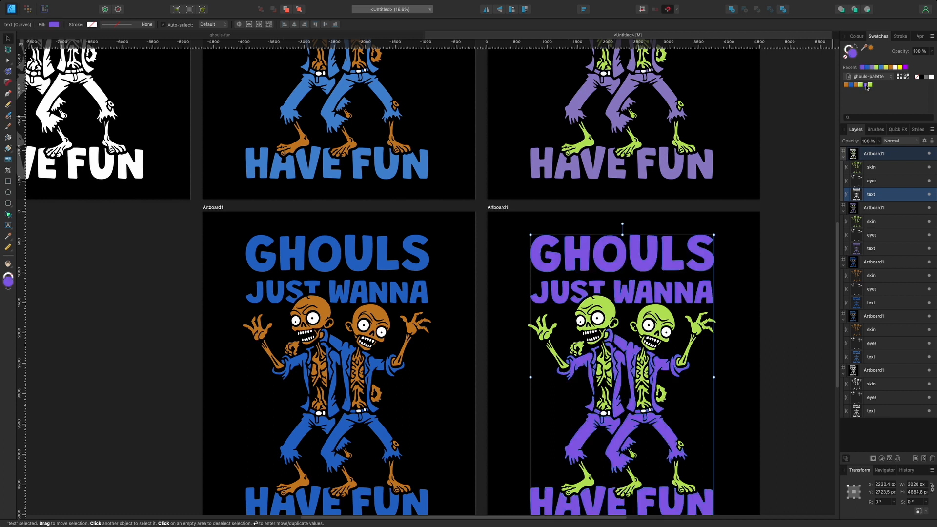
pyautogui.scroll(-5, 655, 166)
pyautogui.click(746, 177)
pyautogui.scroll(2, 643, 173)
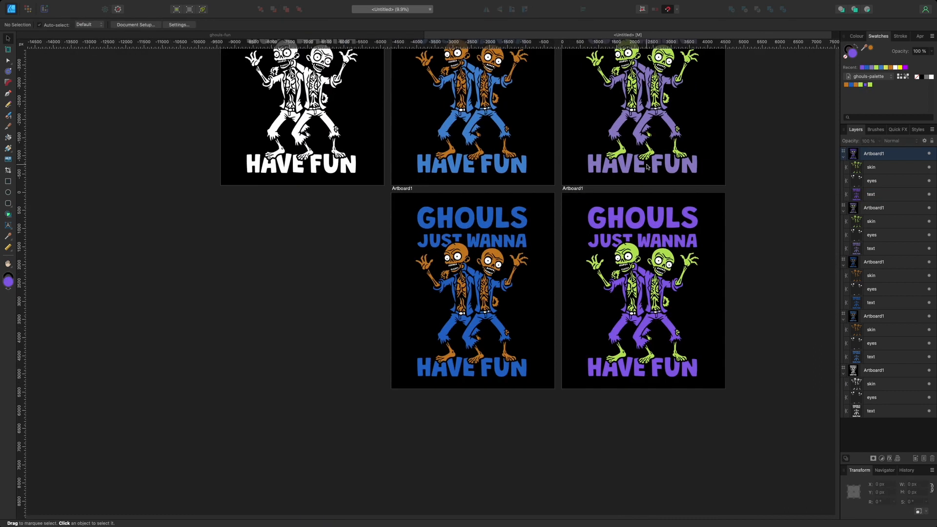
pyautogui.scroll(-3, 642, 233)
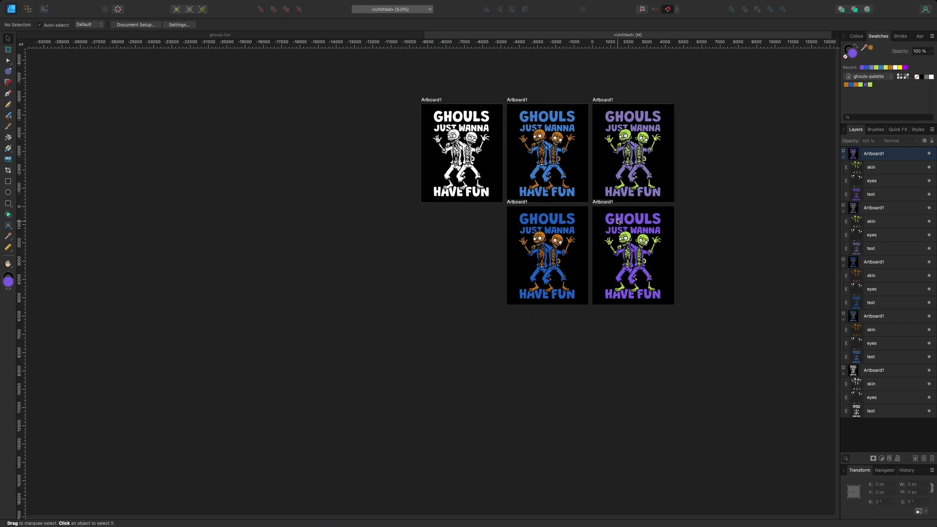
pyautogui.scroll(2, 661, 150)
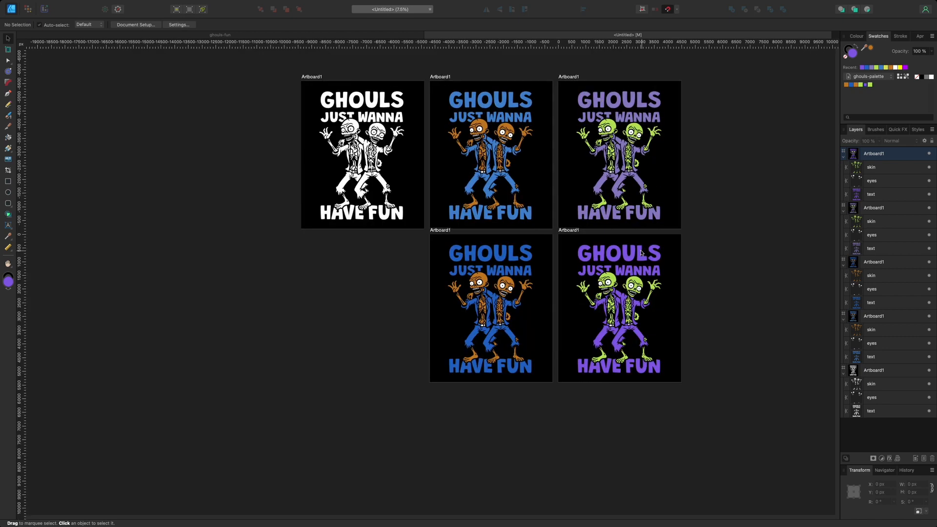
pyautogui.press('x')
pyautogui.click(507, 280)
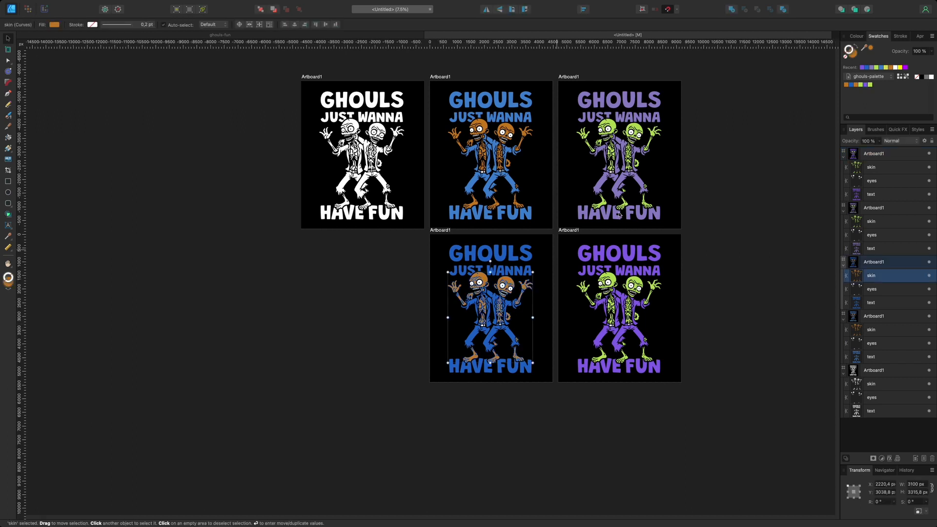
pyautogui.click(857, 85)
pyautogui.rightClick(856, 85)
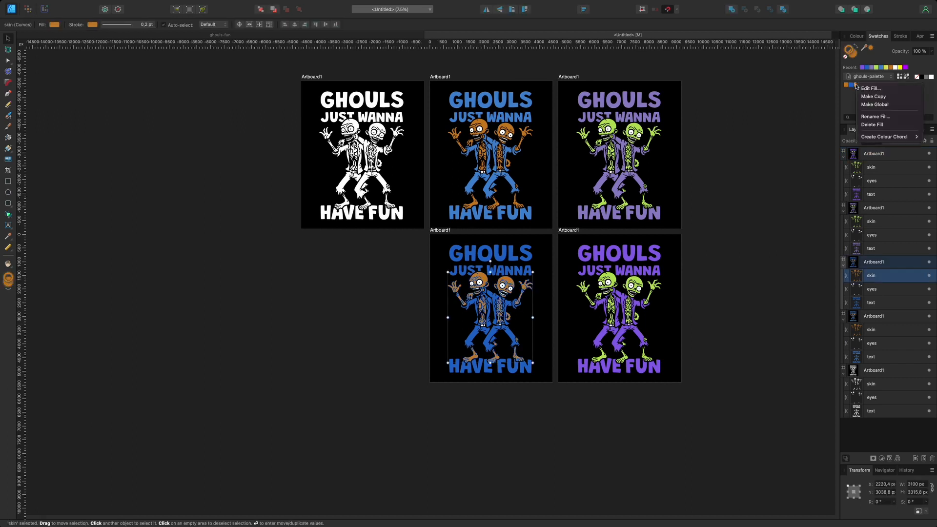
pyautogui.click(845, 56)
pyautogui.click(845, 56)
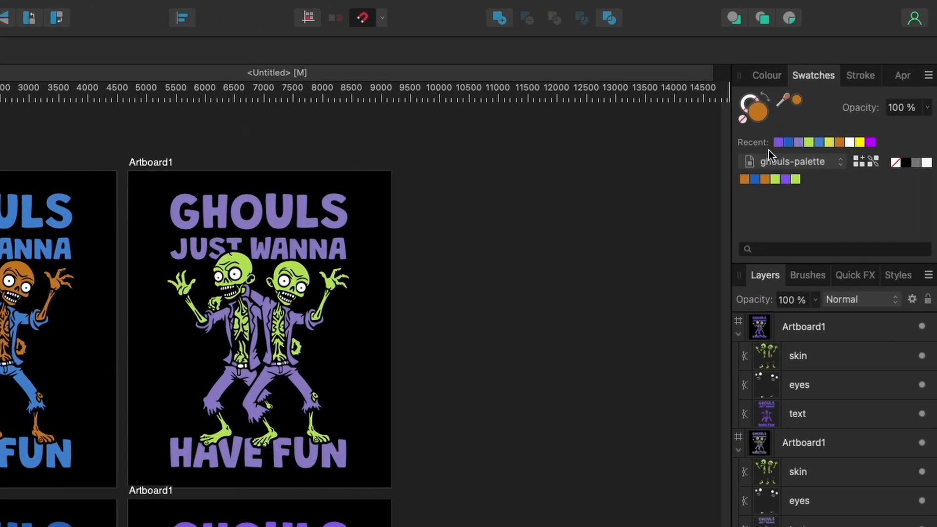
# - Create an Analogous colour chord from the second brown swatch in ghouls-palette
pyautogui.rightClick(765, 179)
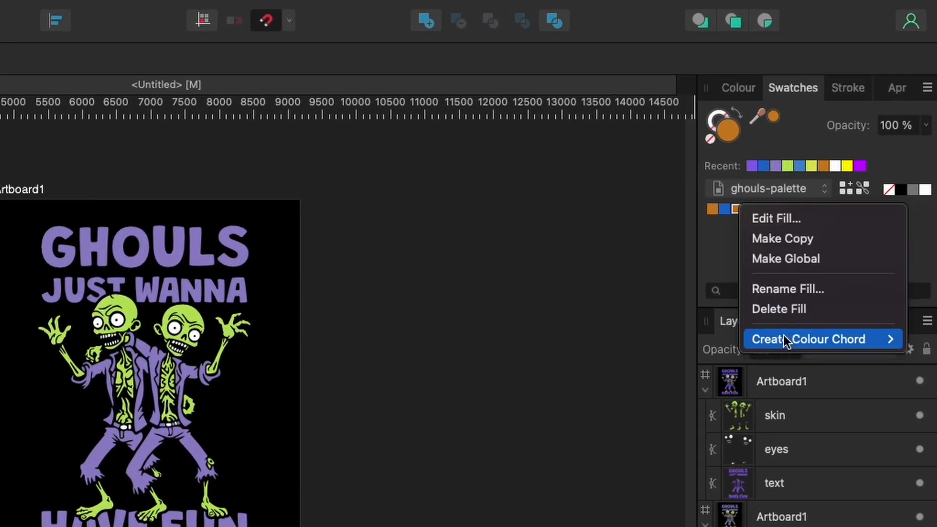
pyautogui.moveTo(784, 335)
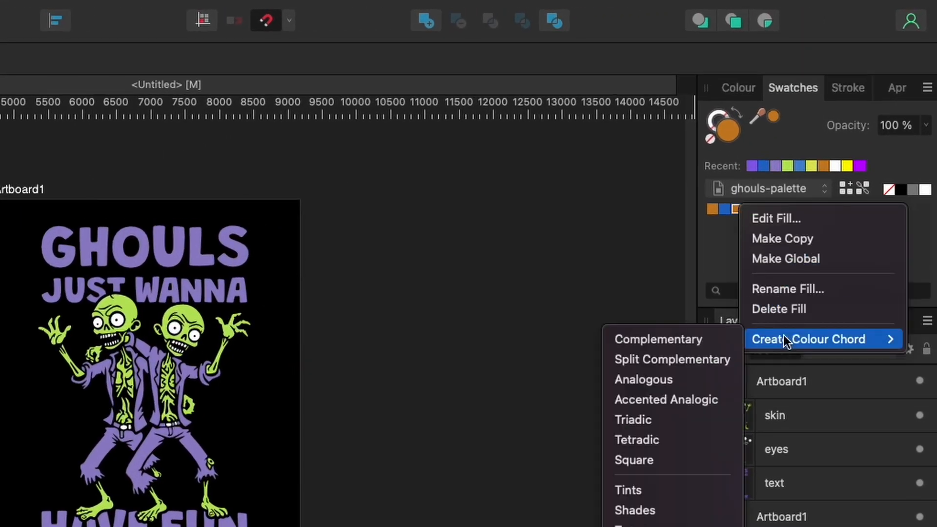
pyautogui.click(651, 379)
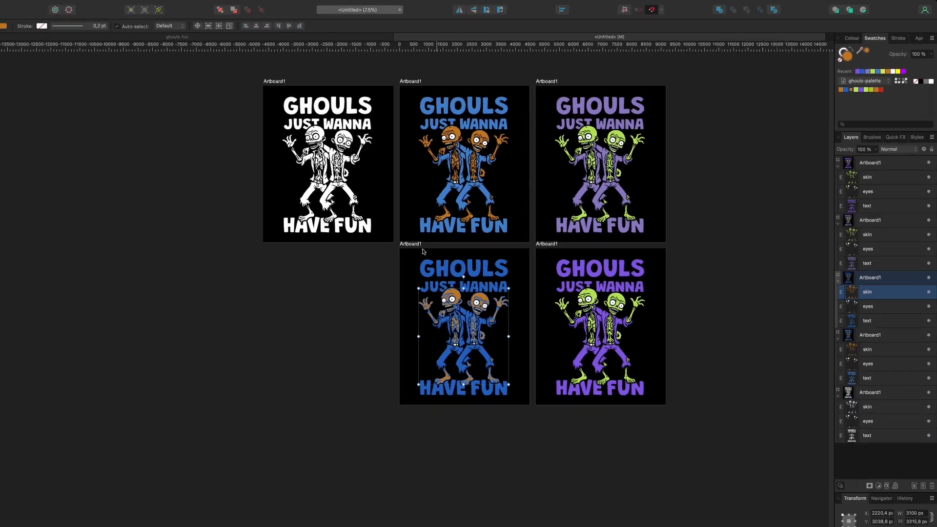
# - Duplicate the lower blue and brown artboard directly below itself and fill the copy's text layer with the analogous red
pyautogui.click(438, 233)
pyautogui.moveTo(438, 233); pyautogui.dragTo(438, 389)
pyautogui.click(495, 336)
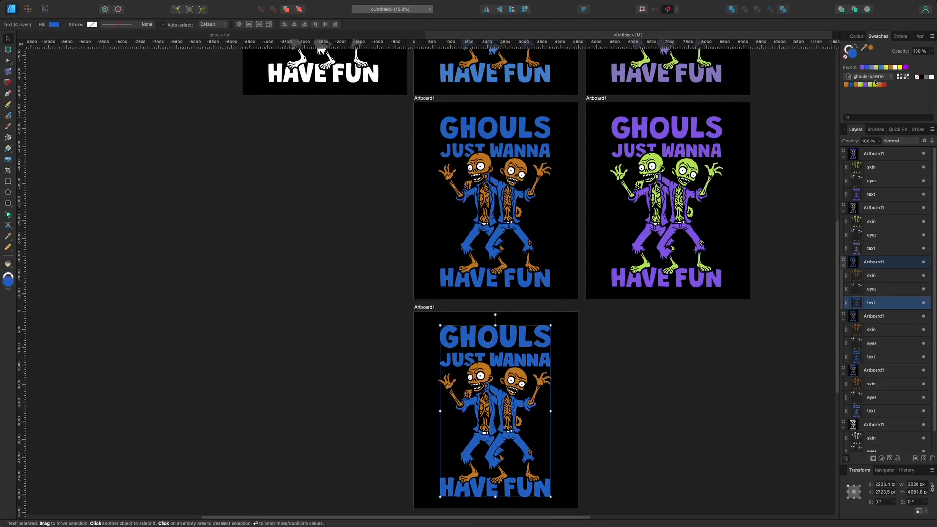
pyautogui.click(885, 84)
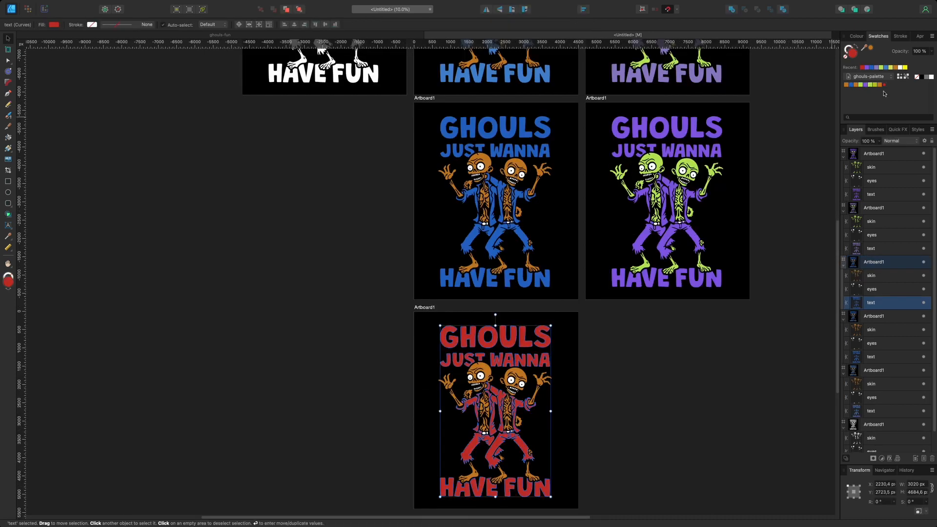
# - Fill the eyes layer of the new bottom artboard with the analogous yellow-green from ghouls-palette
pyautogui.click(466, 388)
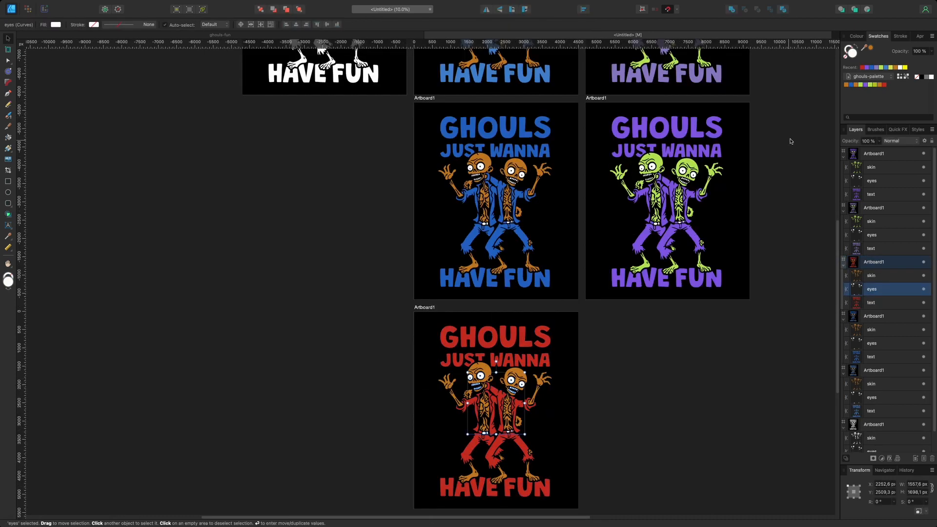
pyautogui.click(876, 86)
pyautogui.click(225, 348)
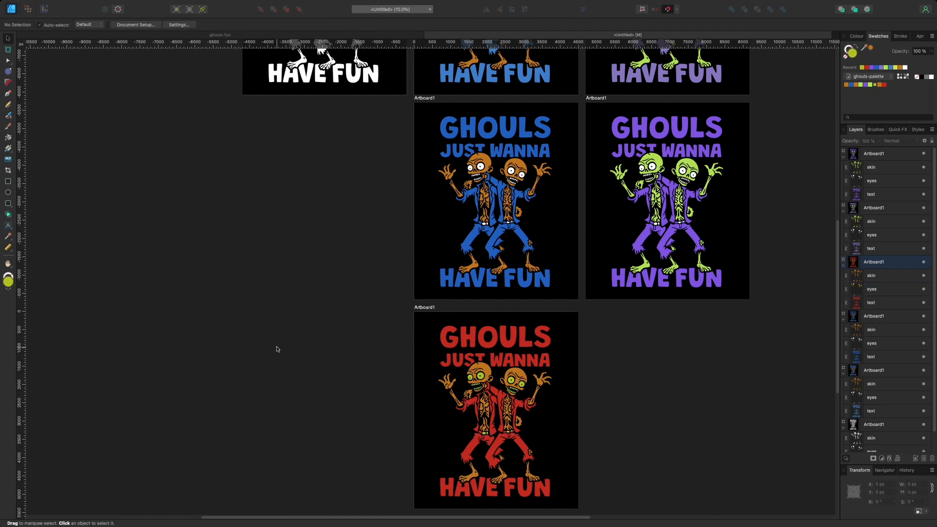
# - Recolour the bottom artboard with the palette's yellow-green for the text and clothing and red for the skin
pyautogui.click(497, 341)
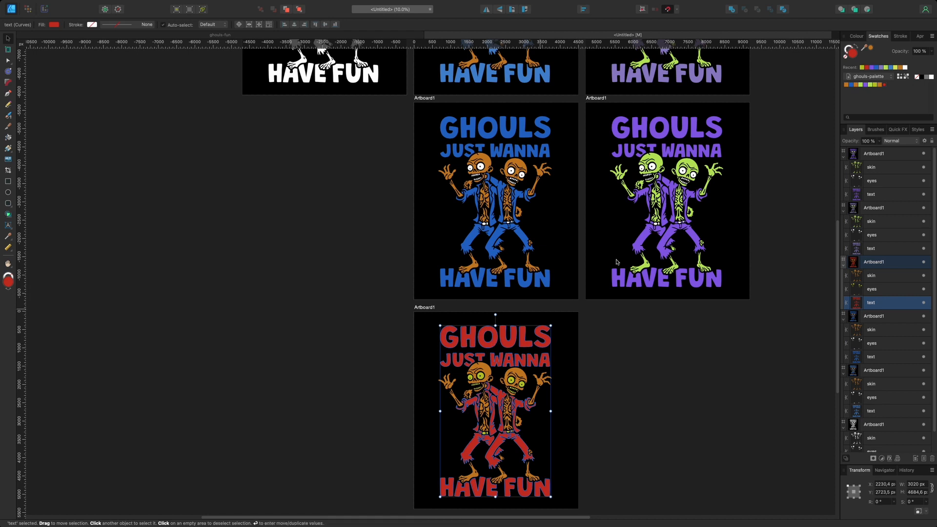
pyautogui.click(875, 86)
pyautogui.click(284, 386)
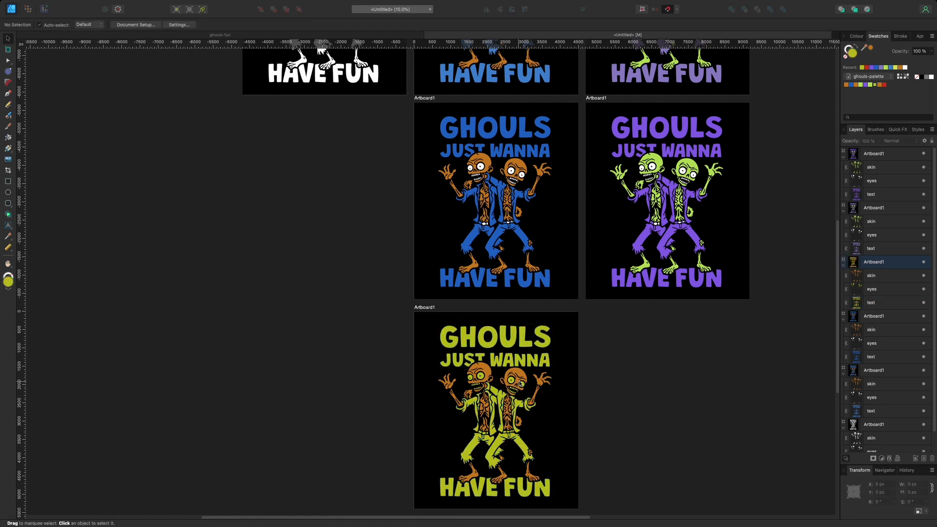
pyautogui.click(522, 384)
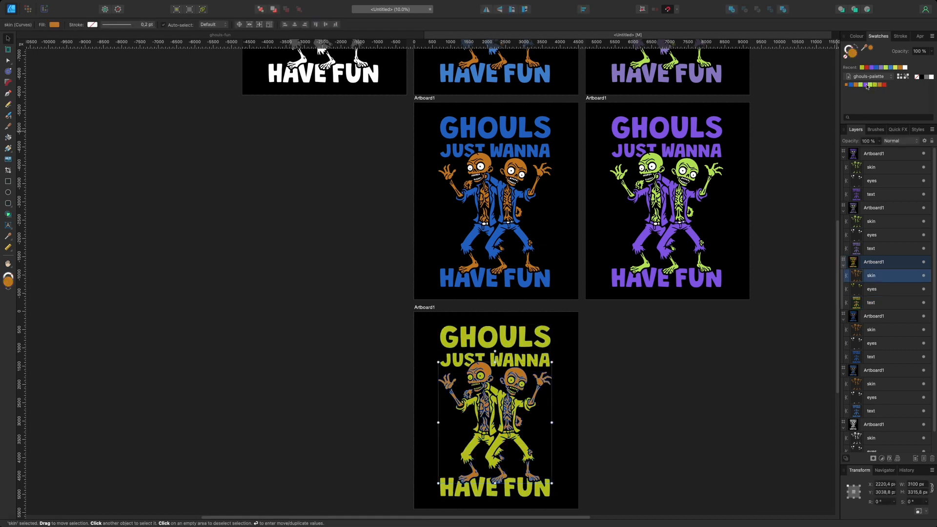
pyautogui.click(885, 85)
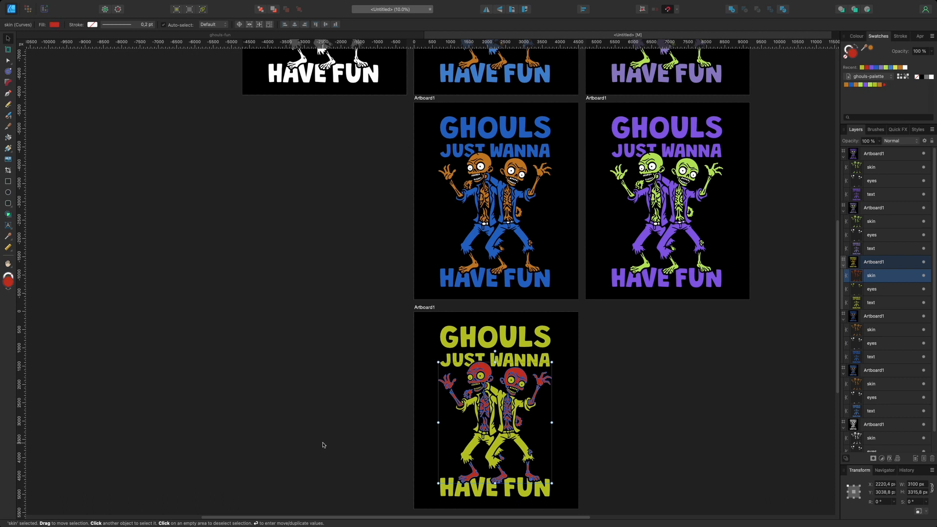
# - Undo the red skin fill on the bottom artboard and fill its eyes layer with the red from ghouls-palette
pyautogui.press('super+z')
pyautogui.moveTo(381, 346); pyautogui.dragTo(567, 463)
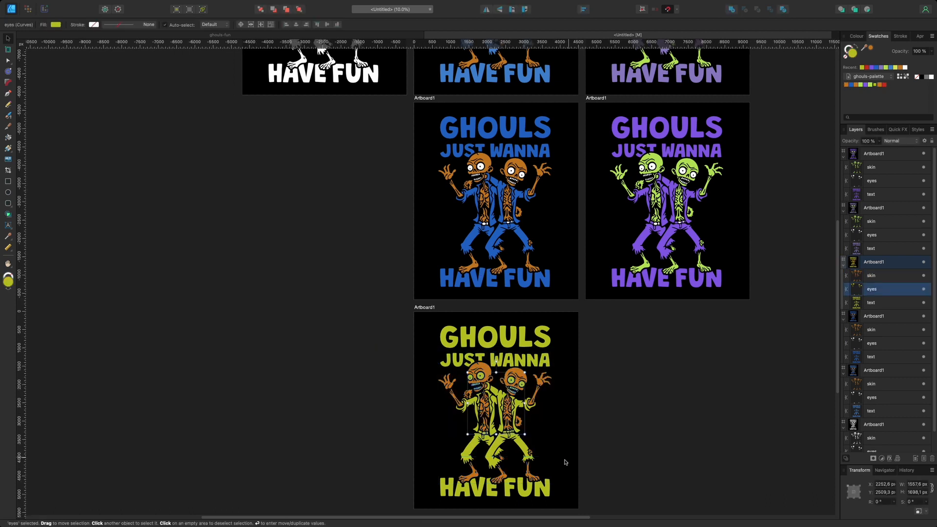
pyautogui.click(885, 85)
pyautogui.click(266, 366)
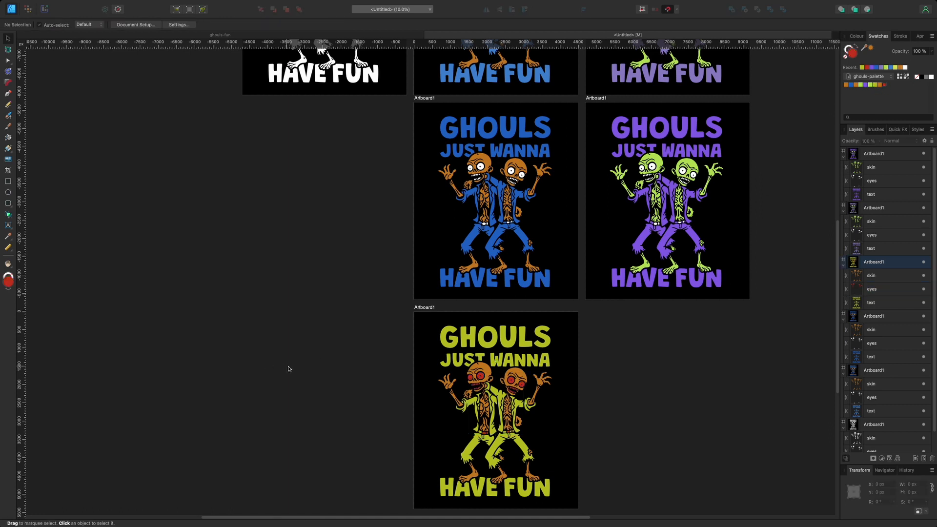
# - Raise the HSL lightness of the bottom artboard's red eyes fill to make it a pale pink
pyautogui.scroll(3, 518, 396)
pyautogui.click(513, 374)
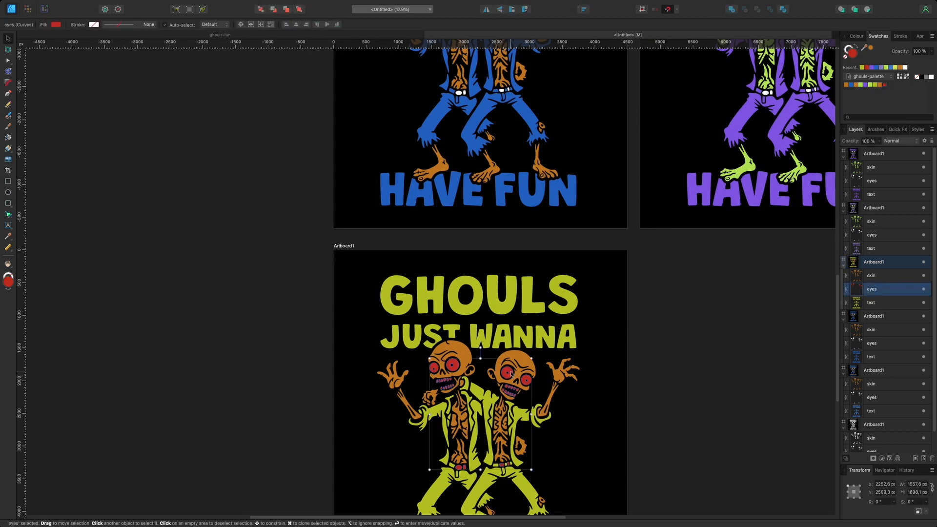
pyautogui.doubleClick(853, 55)
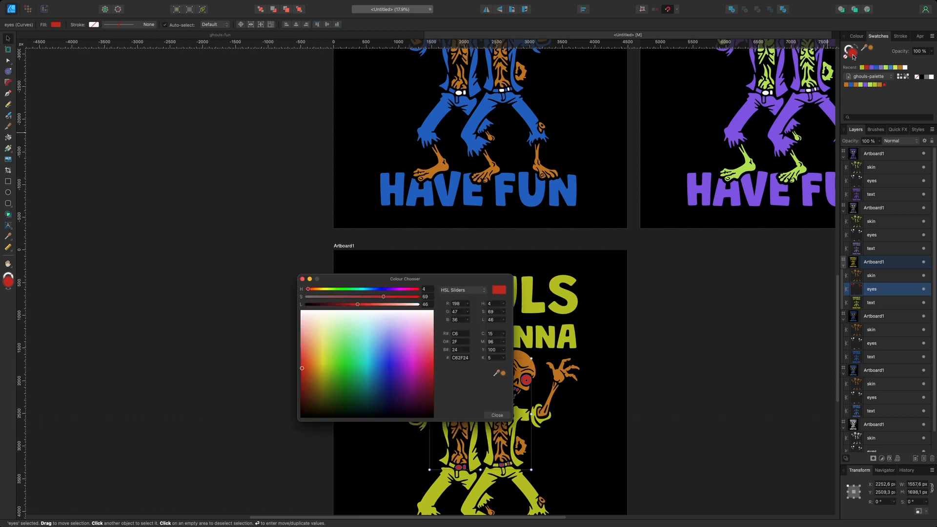
pyautogui.moveTo(358, 306); pyautogui.dragTo(389, 307)
pyautogui.click(497, 415)
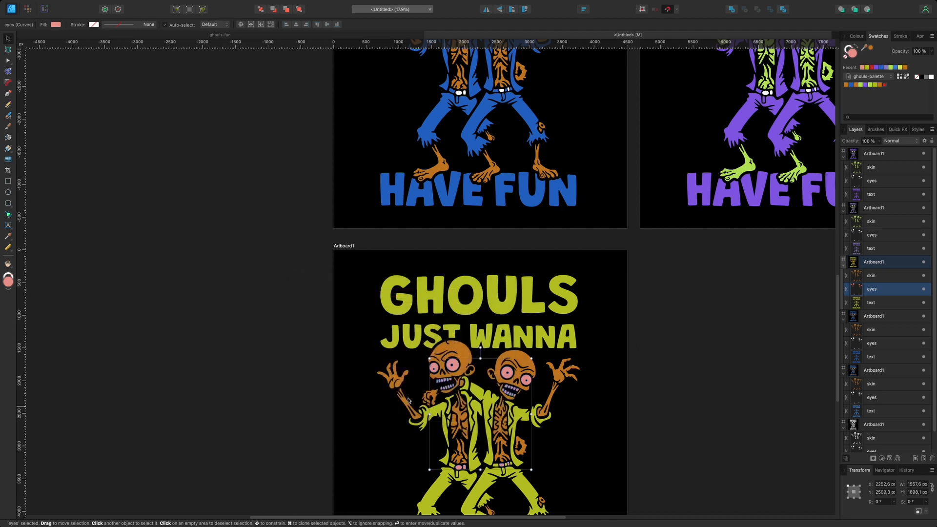
pyautogui.click(588, 381)
pyautogui.scroll(-3, 588, 382)
pyautogui.scroll(-3, 584, 392)
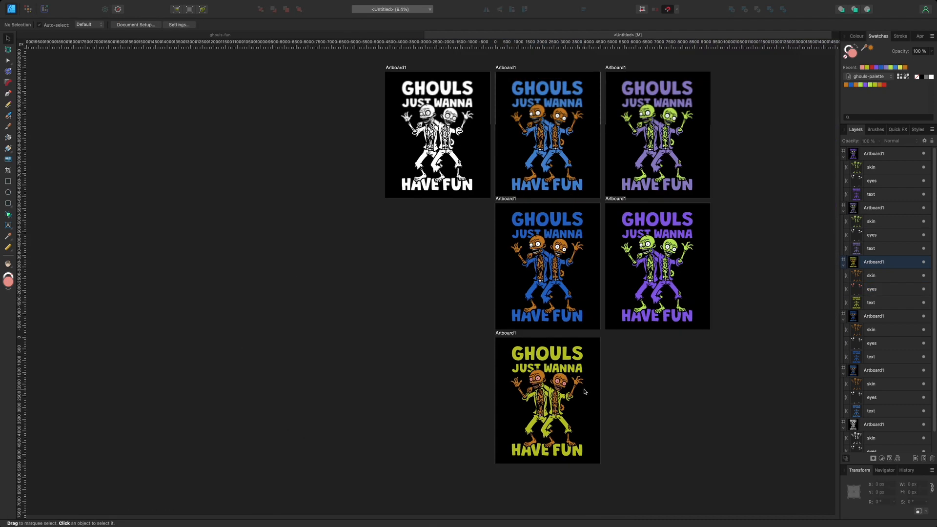
# - Delete the bottom artboard with the yellow-green text and clothing
pyautogui.scroll(2, 570, 412)
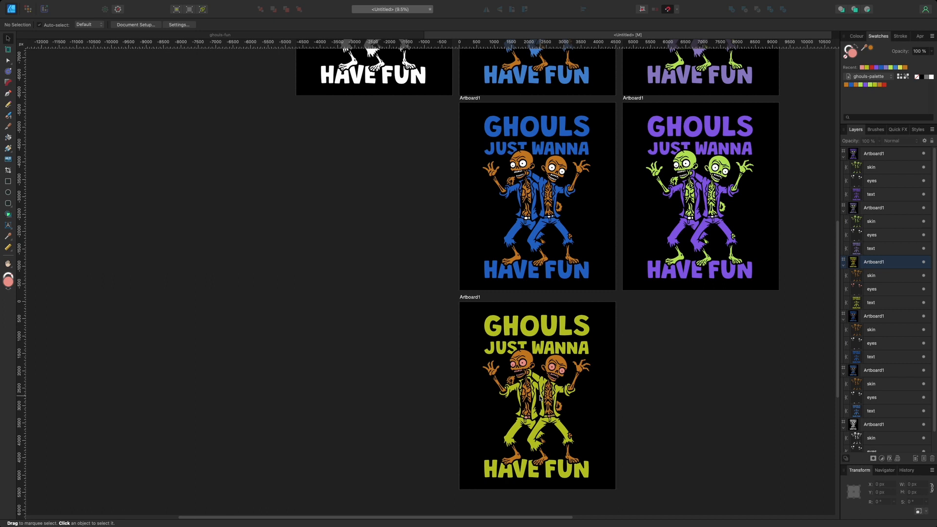
pyautogui.click(541, 369)
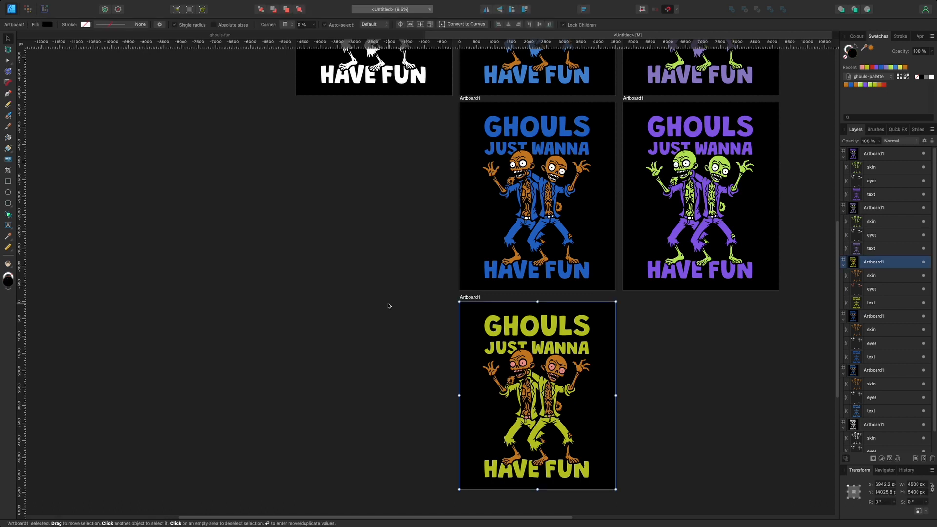
pyautogui.press('Delete')
# - Duplicate the light blue and brown artboard and the vivid purple and green artboard into a new row below the existing ones
pyautogui.click(483, 180)
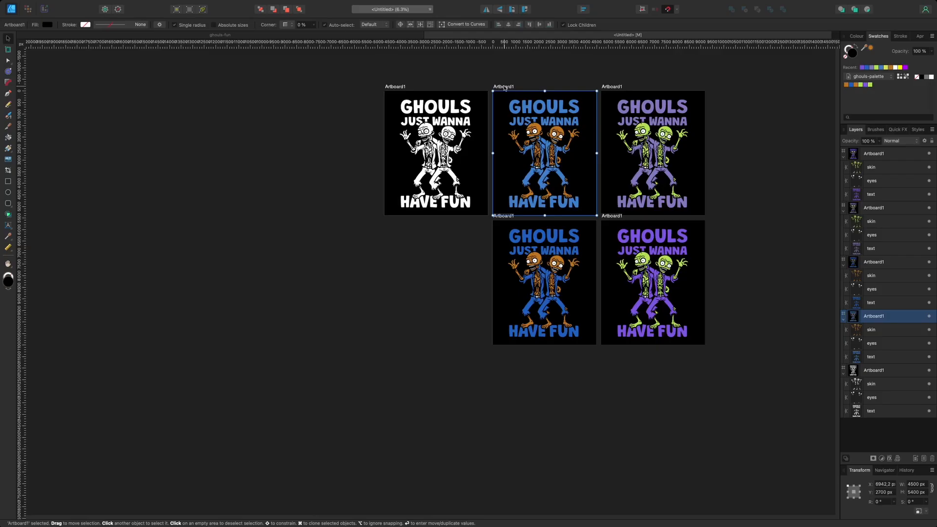
pyautogui.moveTo(507, 86); pyautogui.dragTo(503, 350)
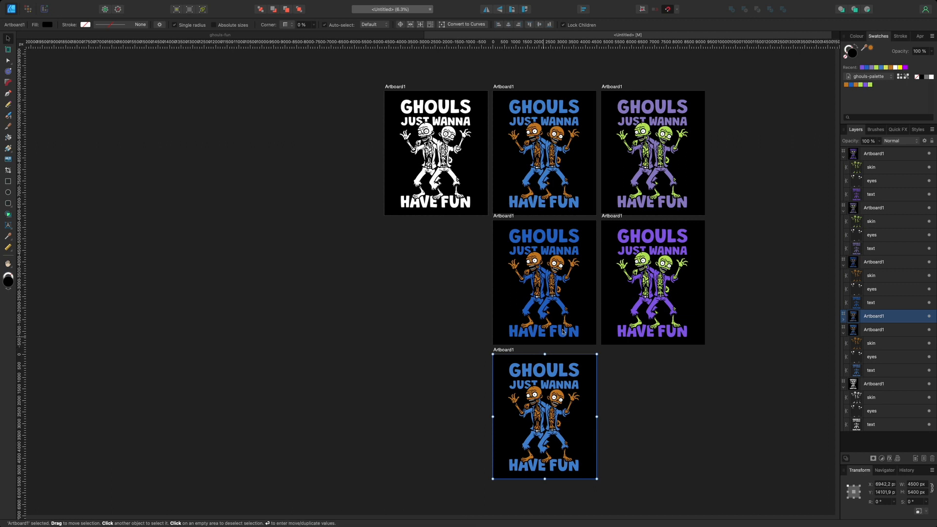
pyautogui.moveTo(613, 217)
pyautogui.mouseDown()
pyautogui.moveTo(656, 327)
pyautogui.moveTo(613, 351)
pyautogui.mouseUp()
pyautogui.click(378, 328)
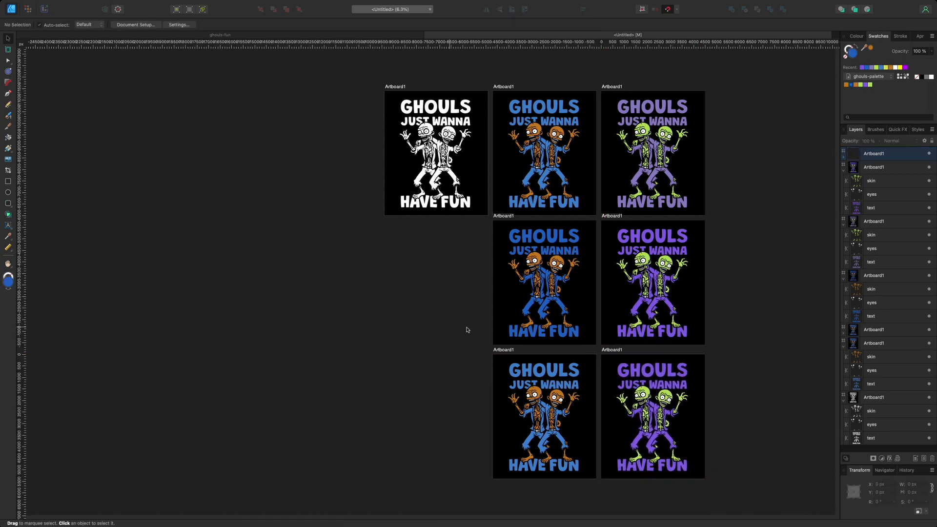
# - Select the skin layer of the new blue and brown artboard and create a Tints colour chord from its brown swatch in ghouls-palette
pyautogui.scroll(2, 571, 409)
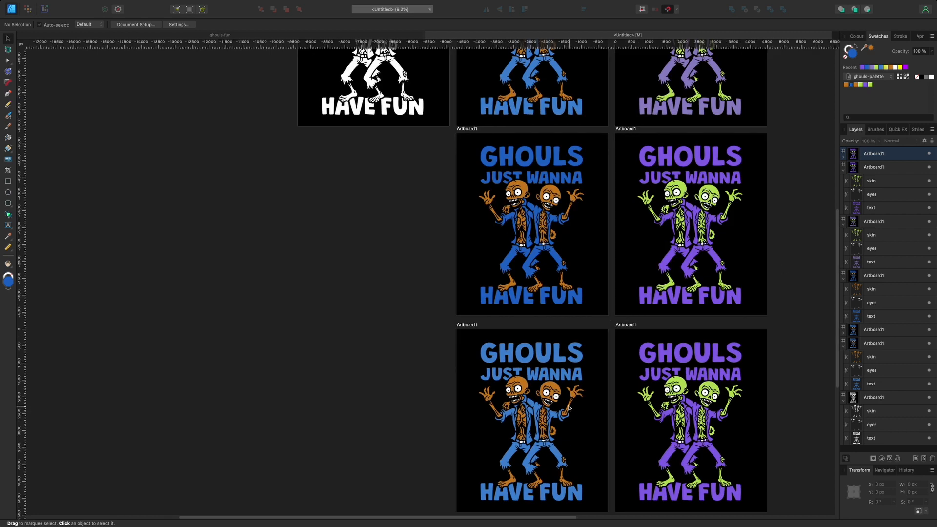
pyautogui.click(522, 382)
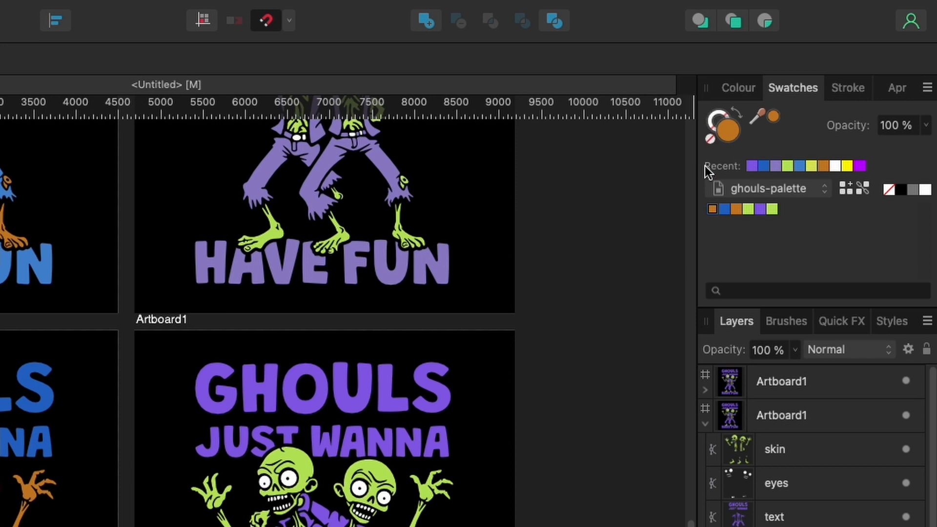
pyautogui.rightClick(714, 209)
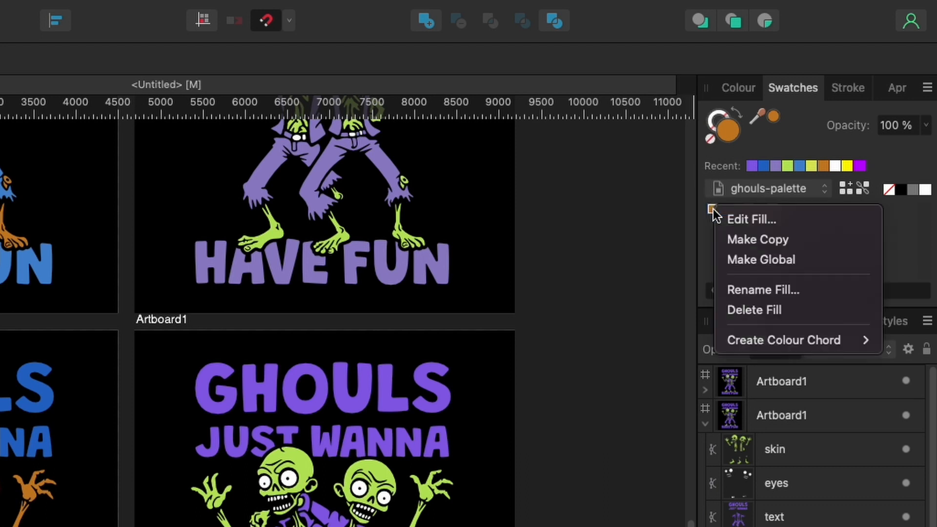
pyautogui.moveTo(769, 338)
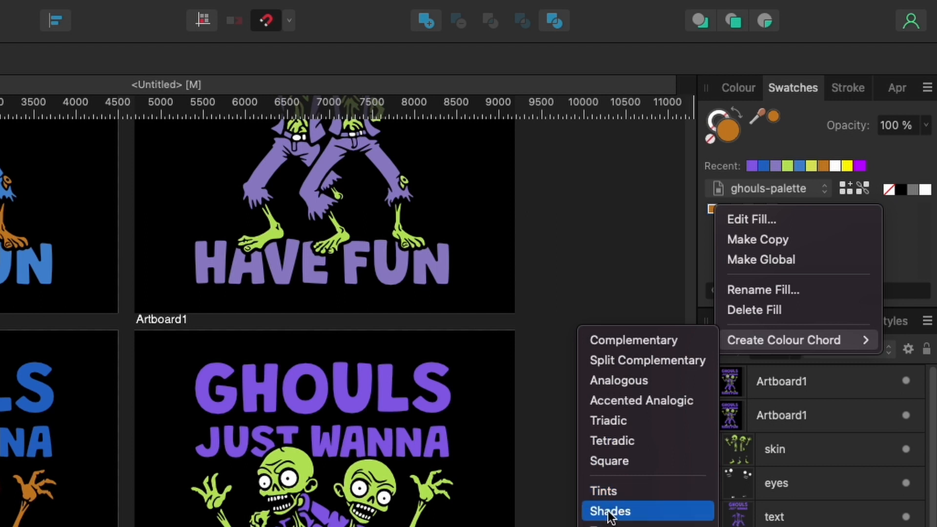
pyautogui.click(606, 491)
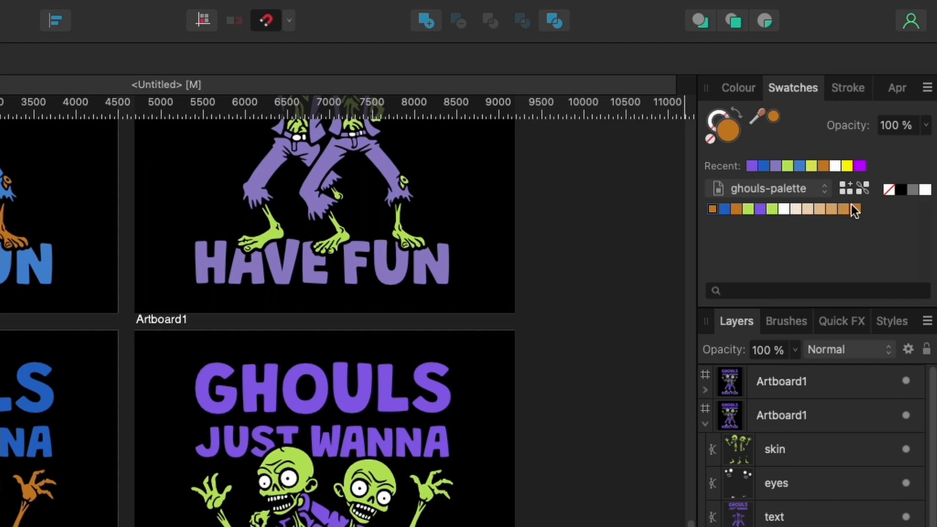
# - Create a Shades colour chord from the last brown swatch in ghouls-palette
pyautogui.click(853, 207)
pyautogui.rightClick(855, 212)
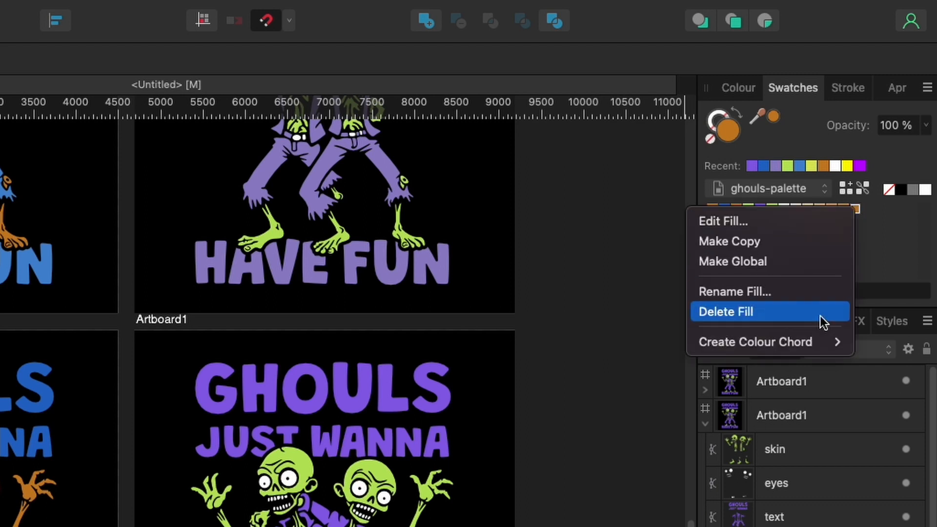
pyautogui.moveTo(805, 344)
pyautogui.click(579, 520)
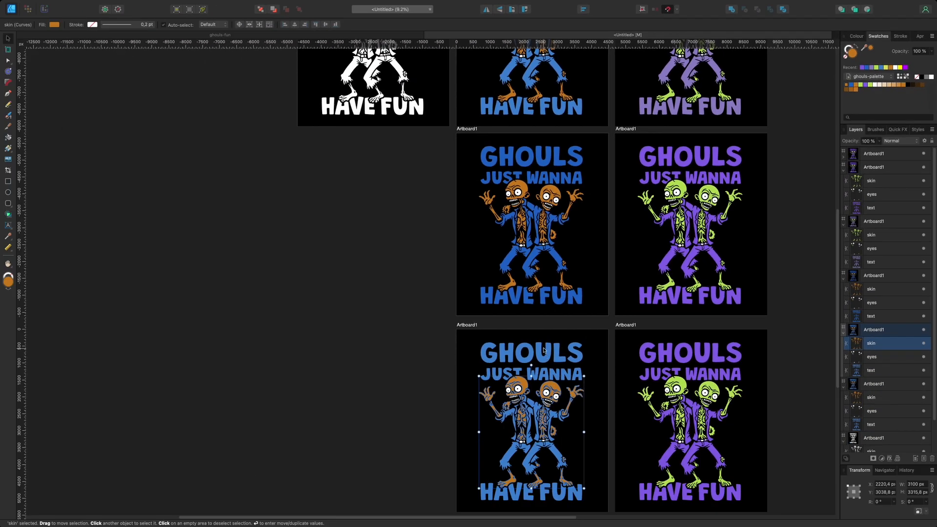
# - Fill the text layer of the new blue and brown artboard with a dark brown shade from ghouls-palette
pyautogui.click(544, 350)
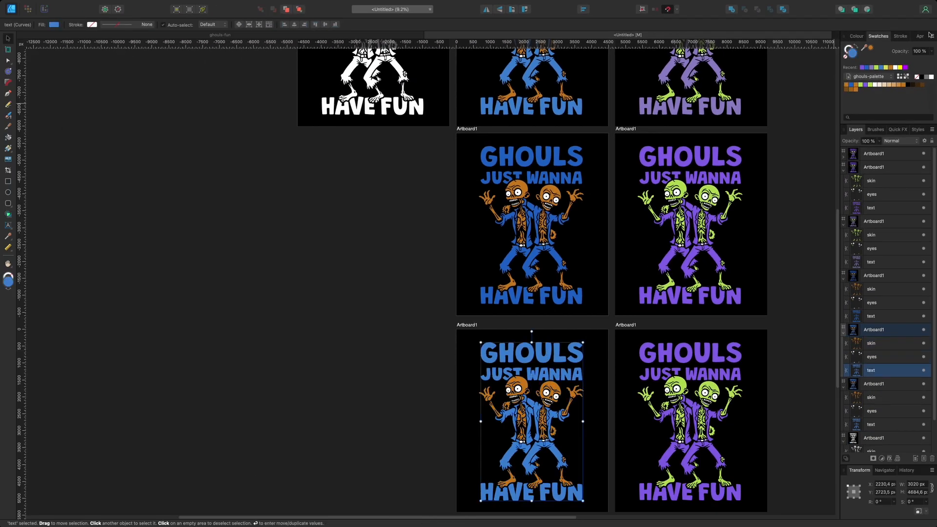
pyautogui.click(848, 90)
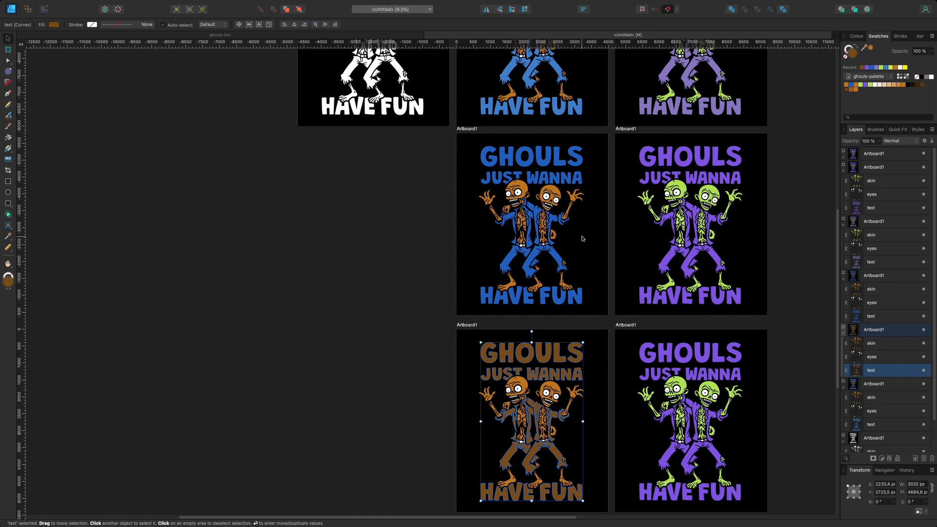
pyautogui.click(313, 326)
# - Fill the eyes layer of the new brown artboard with a pale beige tint from ghouls-palette
pyautogui.moveTo(383, 370); pyautogui.dragTo(608, 458)
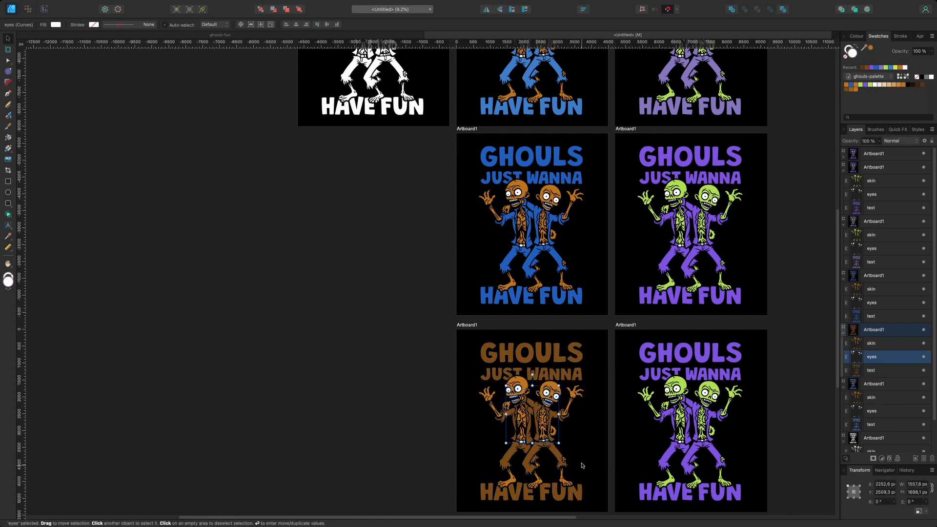
pyautogui.click(885, 86)
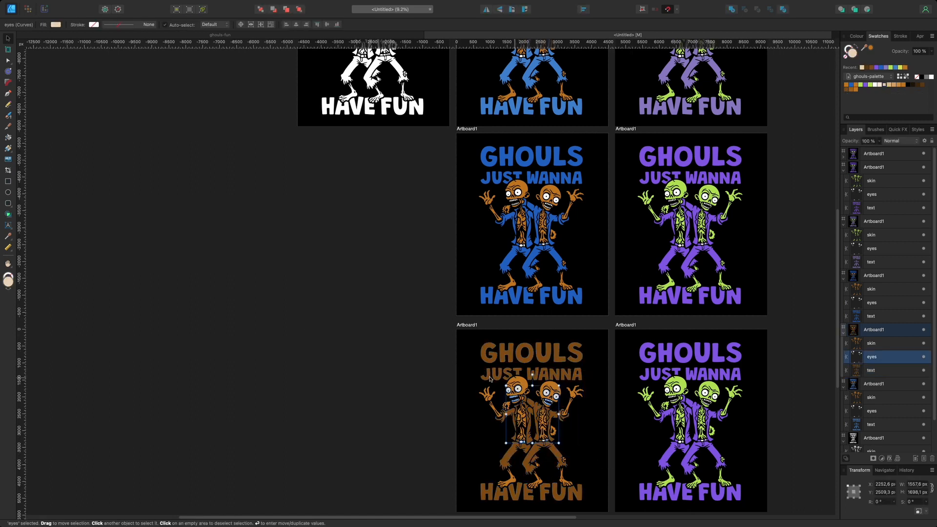
pyautogui.click(379, 340)
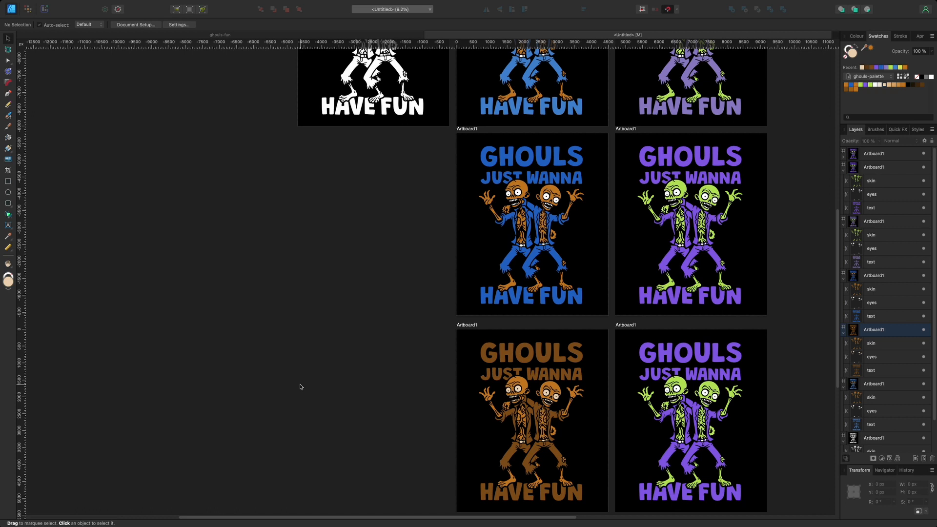
pyautogui.scroll(-1, 301, 387)
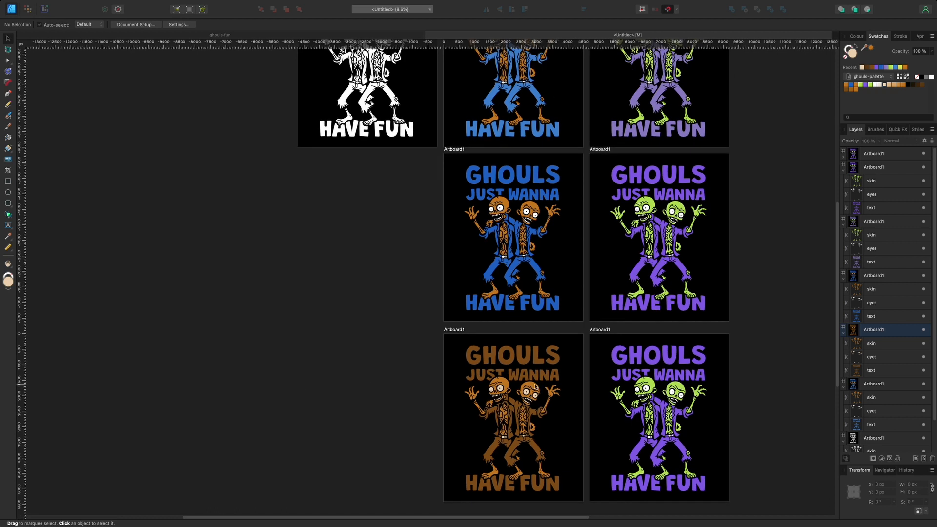
# - Fill the text layer of the new purple and green artboard with white
pyautogui.click(676, 362)
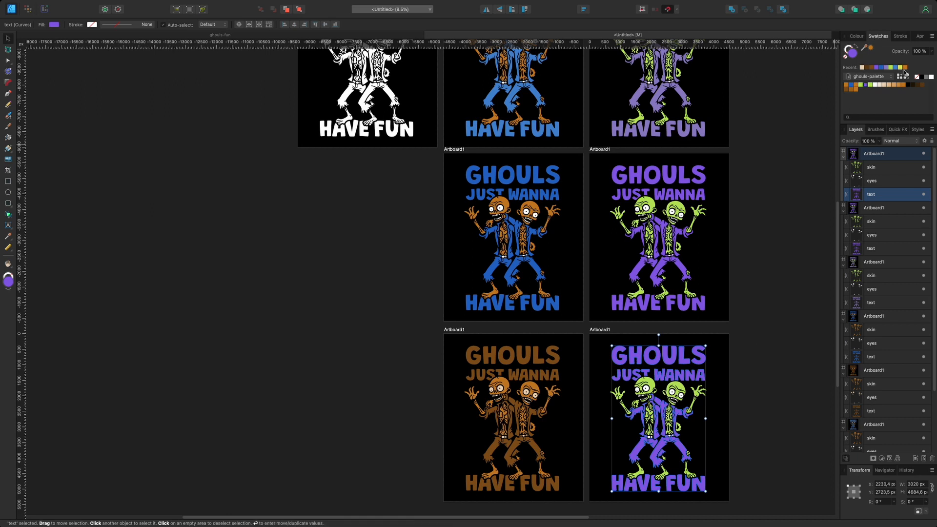
pyautogui.click(932, 77)
pyautogui.click(781, 237)
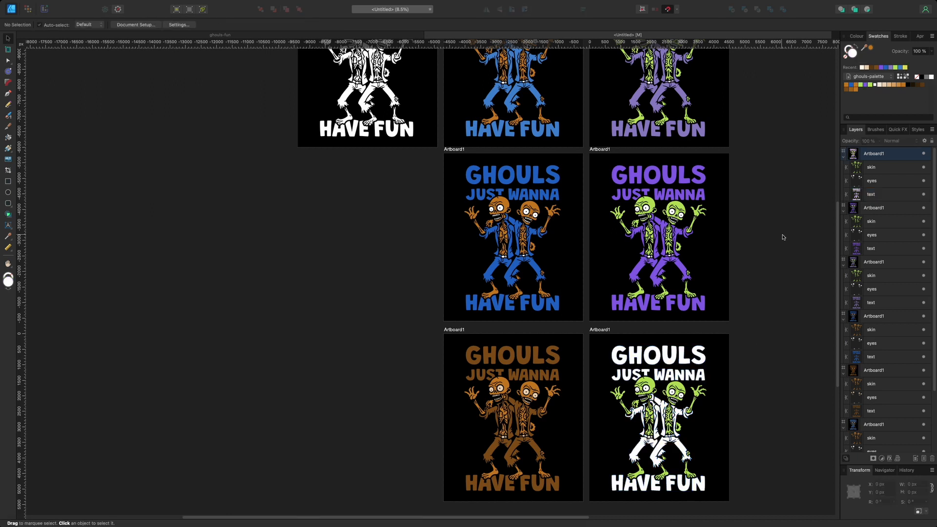
# - Select the skin layer of the white and green artboard and create a Tints colour chord from its green swatch
pyautogui.click(681, 386)
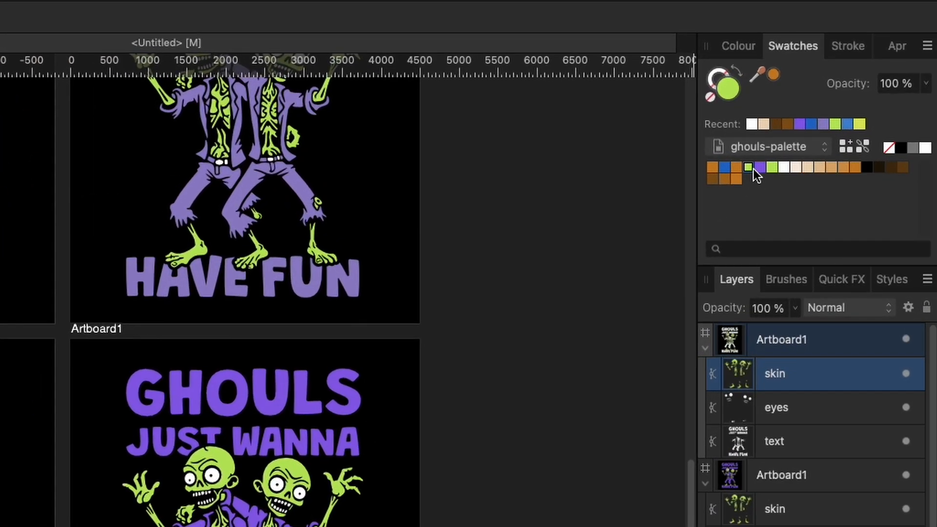
pyautogui.rightClick(816, 117)
pyautogui.moveTo(828, 292)
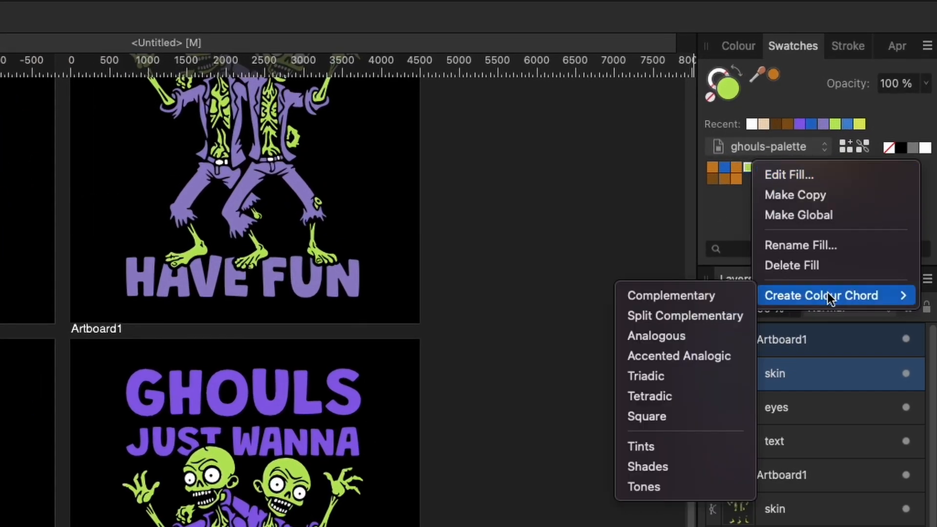
pyautogui.click(646, 453)
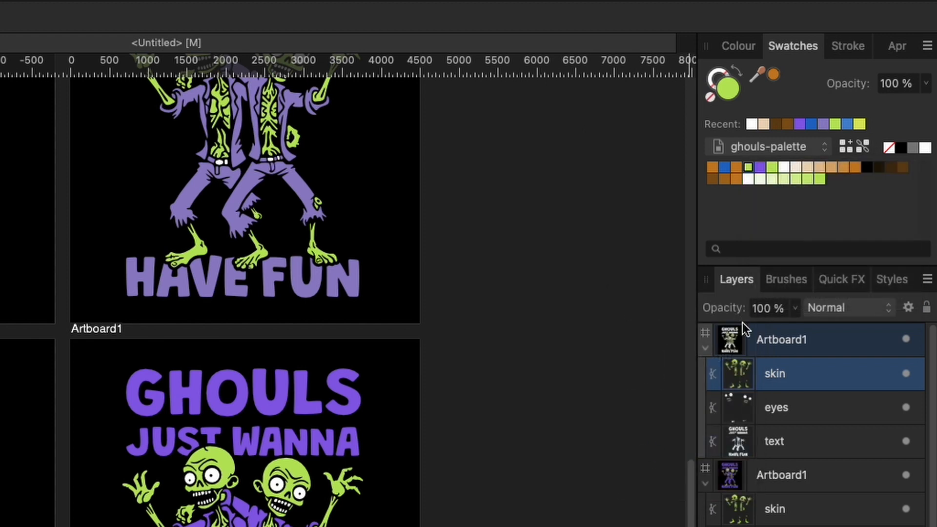
# - Create Shades and Tones colour chords from the same green swatch in ghouls-palette
pyautogui.rightClick(749, 166)
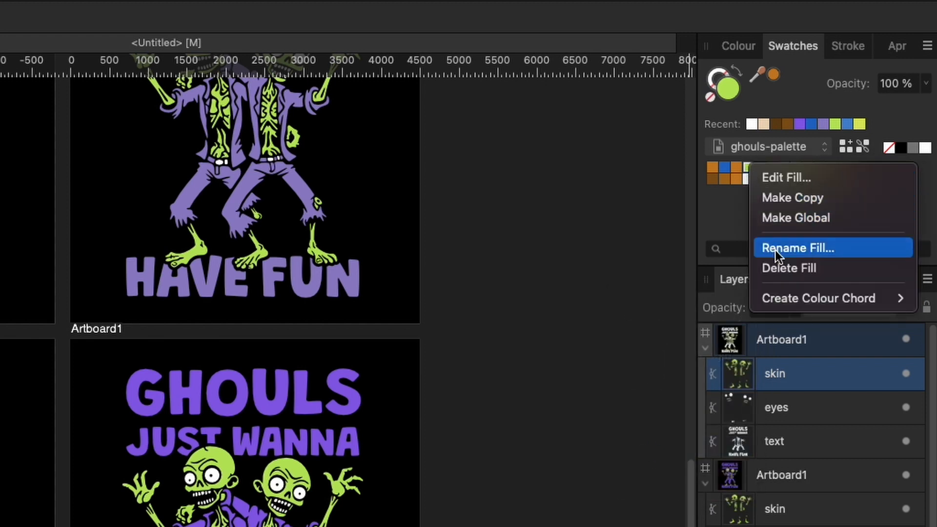
pyautogui.moveTo(805, 303)
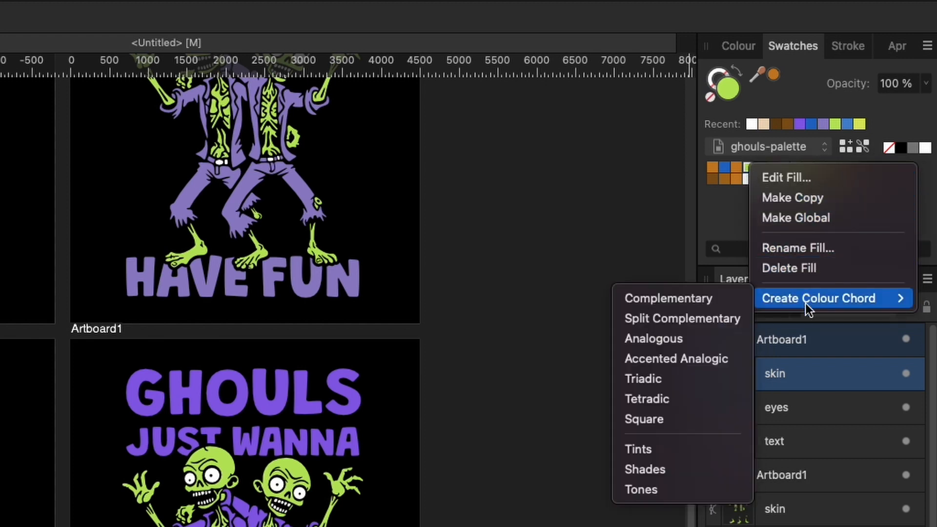
pyautogui.click(646, 468)
pyautogui.rightClick(749, 167)
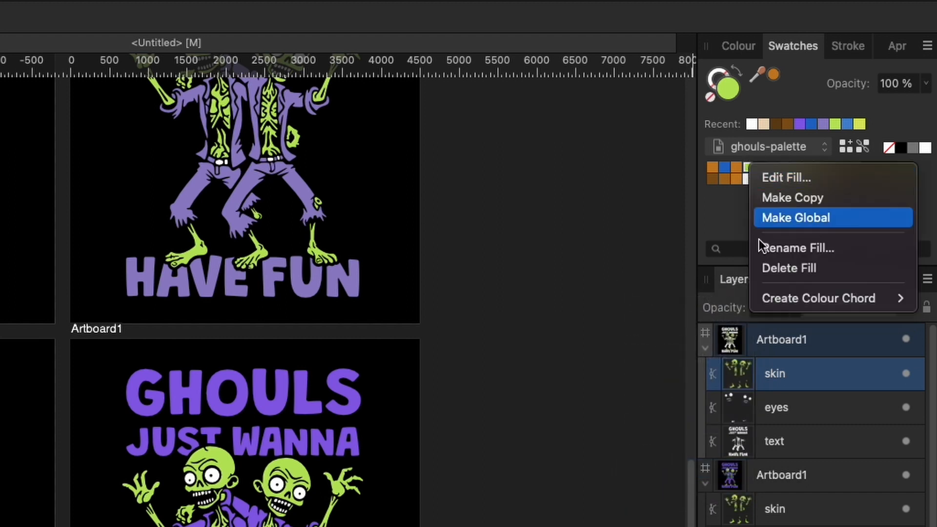
pyautogui.moveTo(815, 296)
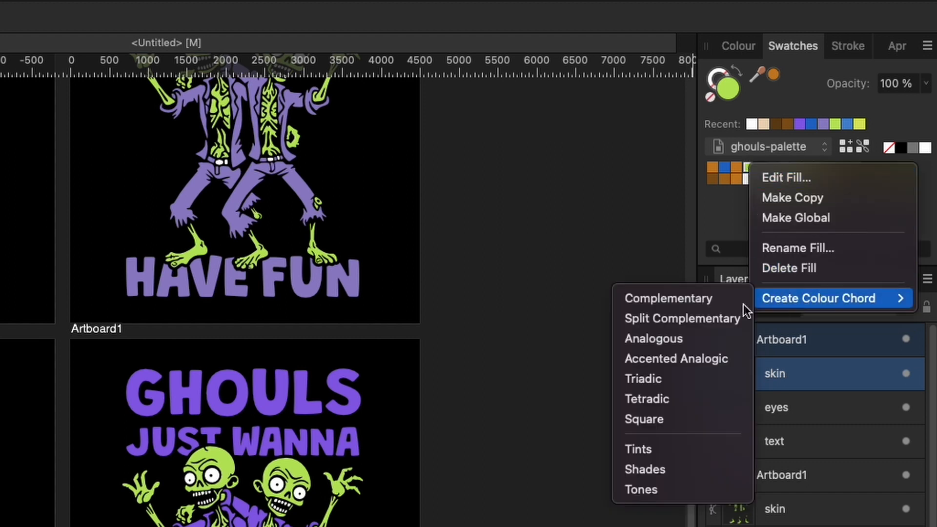
pyautogui.click(641, 488)
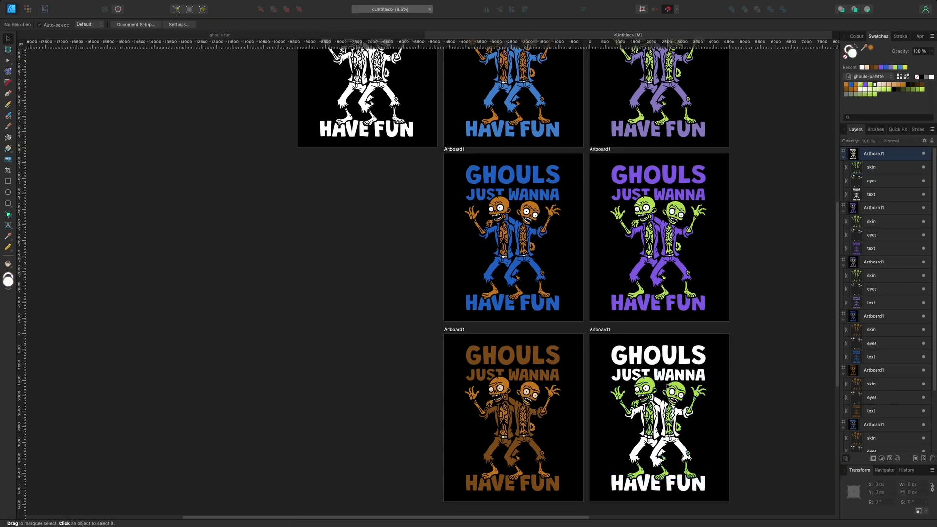
# - Fill the text layer of the white and green artboard with a grey-green tone from ghouls-palette
pyautogui.click(669, 361)
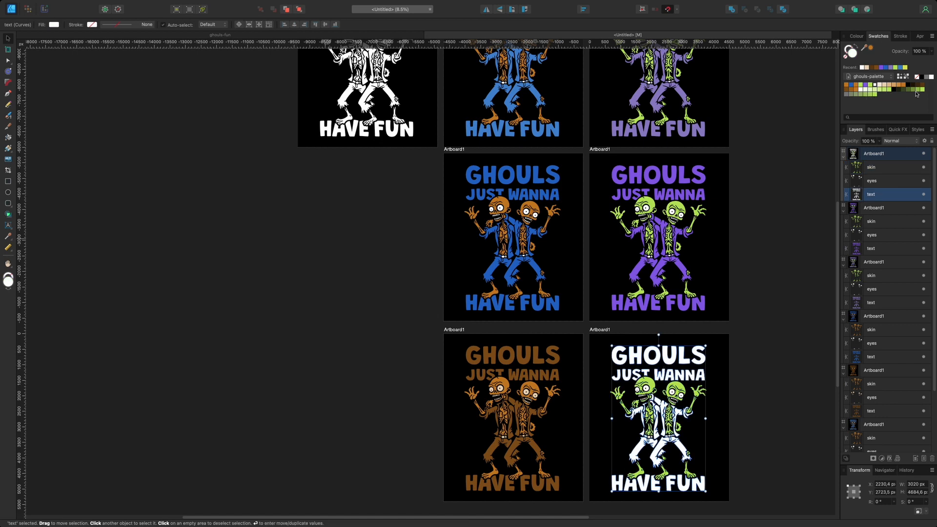
pyautogui.click(855, 95)
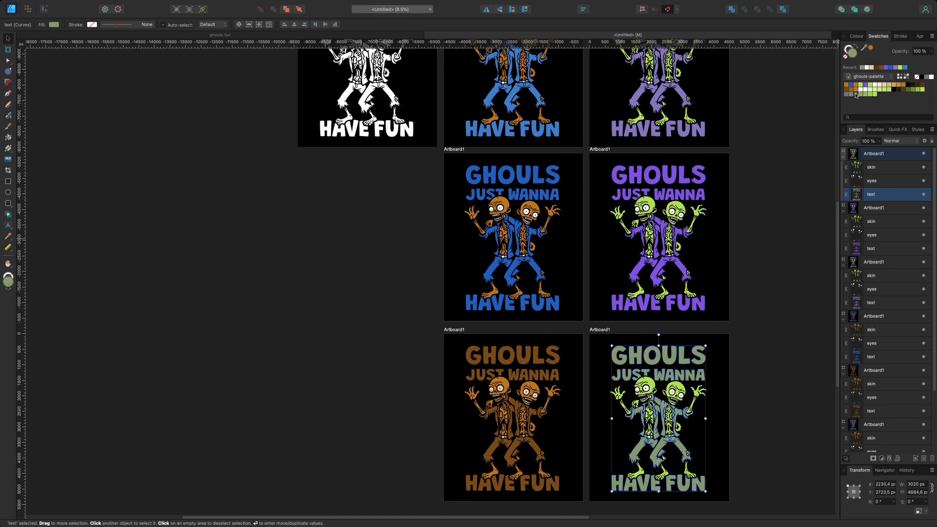
pyautogui.click(814, 195)
# - Fill the eyes layer of the green artboard with a pale green tint from ghouls-palette
pyautogui.moveTo(799, 403); pyautogui.dragTo(604, 325)
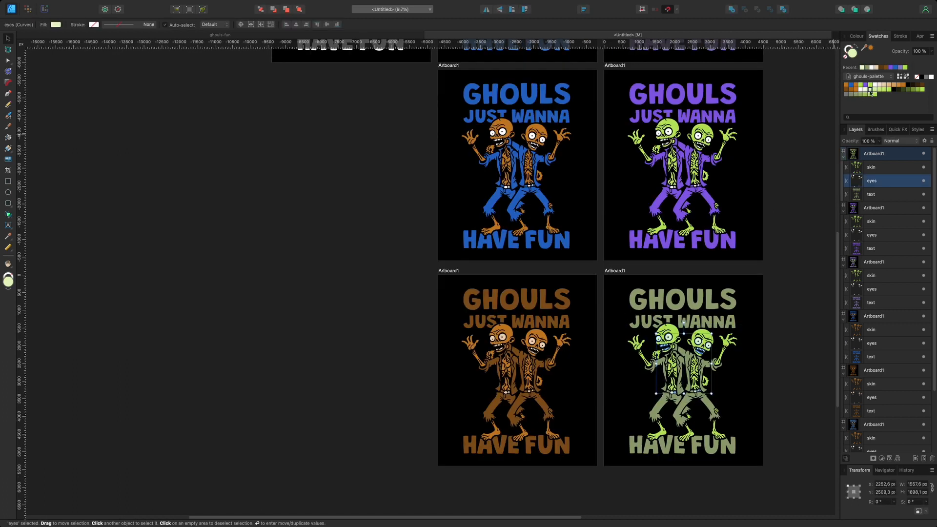
pyautogui.click(870, 90)
pyautogui.click(766, 303)
pyautogui.scroll(3, 650, 346)
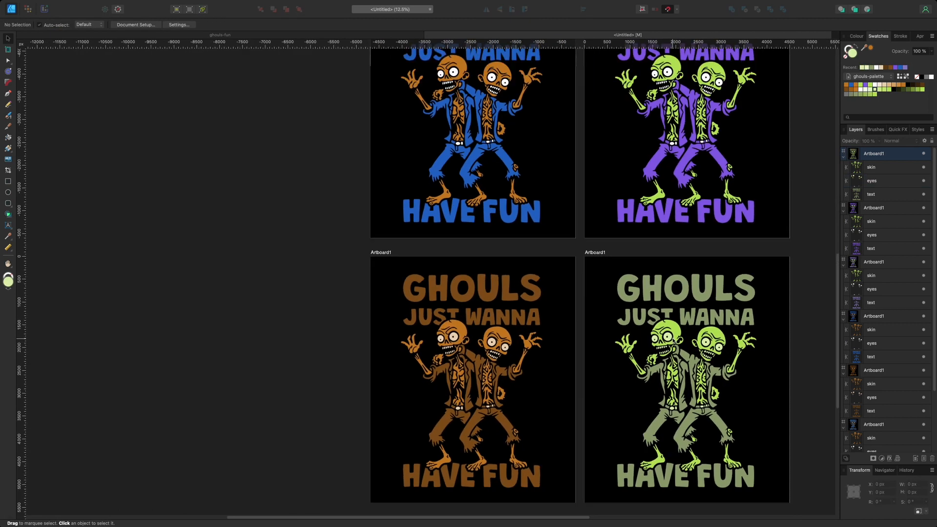
# - Darken the grey-green fill of the green artboard's text layer to a lightness of 42 using HSL sliders
pyautogui.click(686, 300)
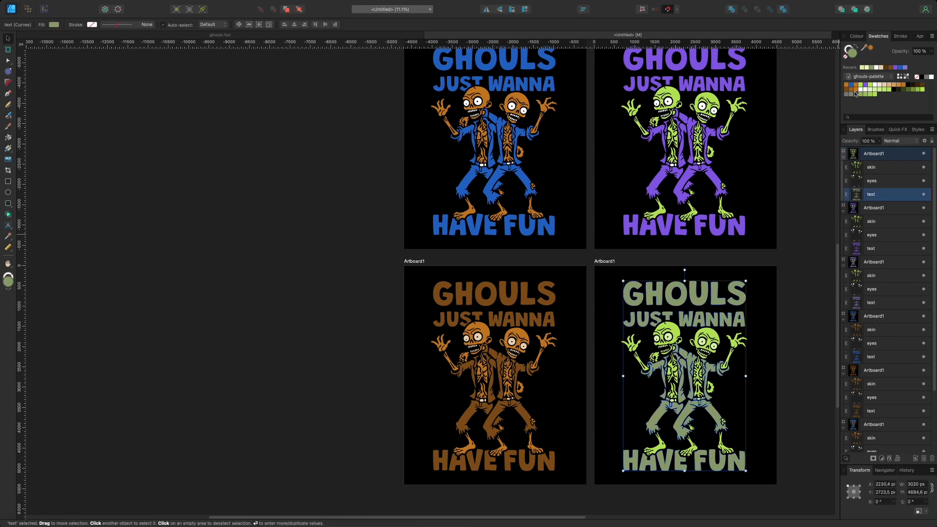
pyautogui.doubleClick(852, 55)
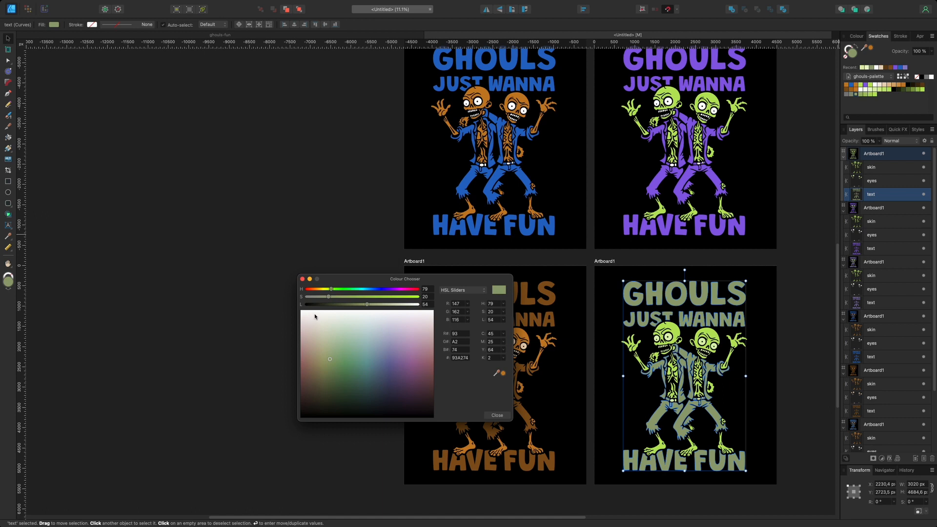
pyautogui.moveTo(368, 306); pyautogui.dragTo(352, 306)
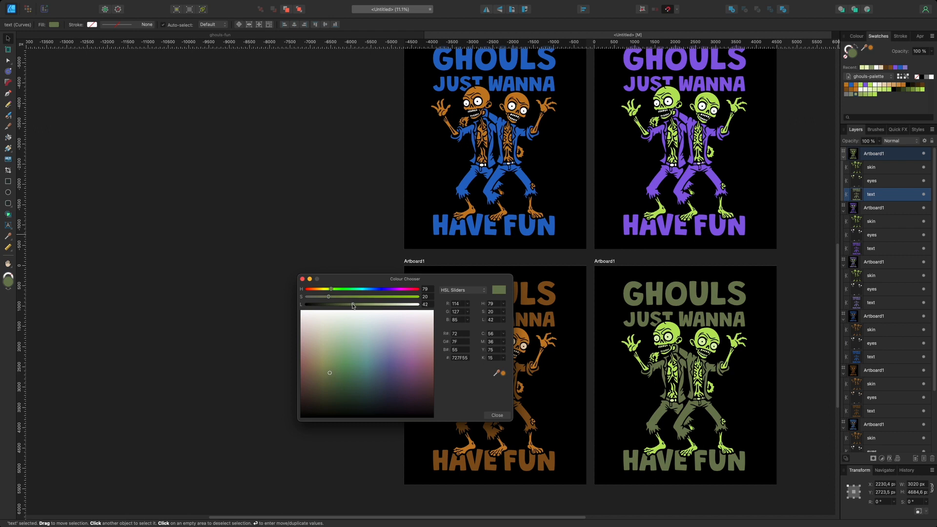
pyautogui.click(495, 417)
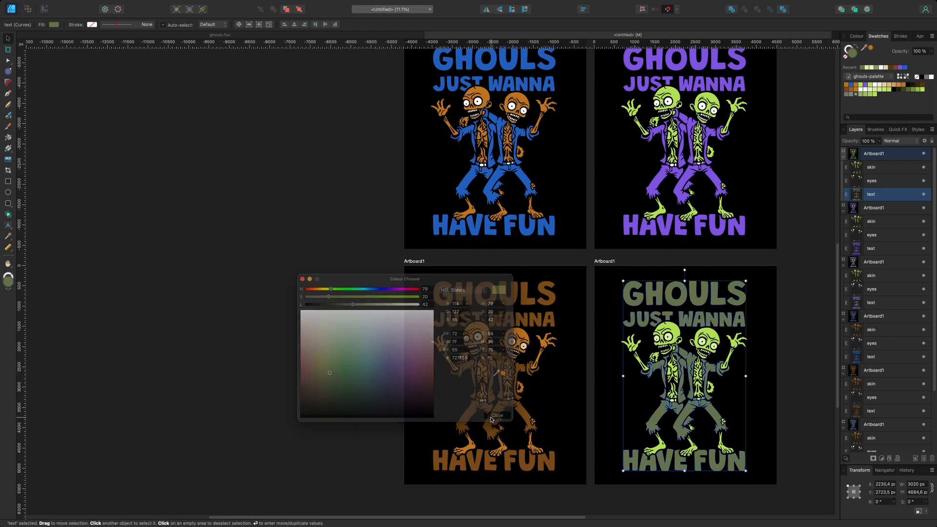
# - Fill the text layer of the green artboard with a medium-dark green shade from ghouls-palette, trying a darker shade first
pyautogui.click(907, 90)
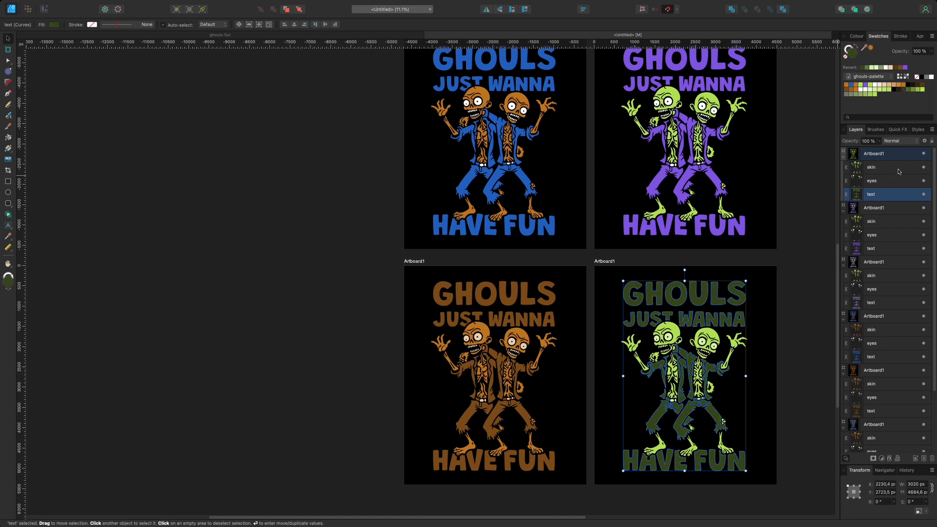
pyautogui.click(879, 207)
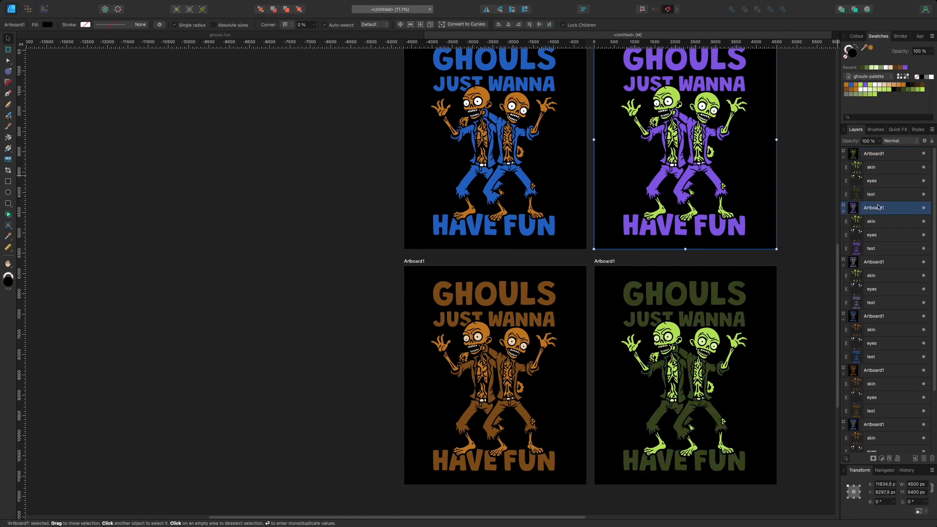
pyautogui.click(696, 289)
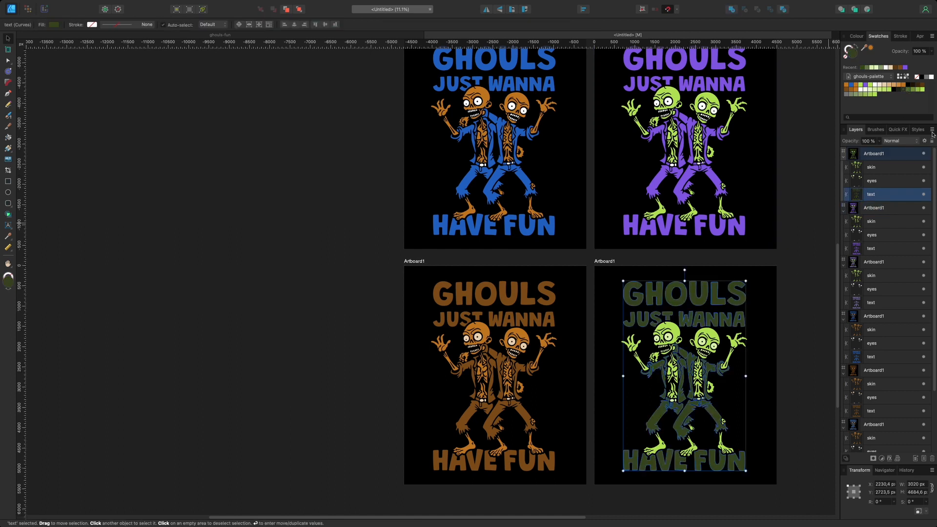
pyautogui.click(914, 92)
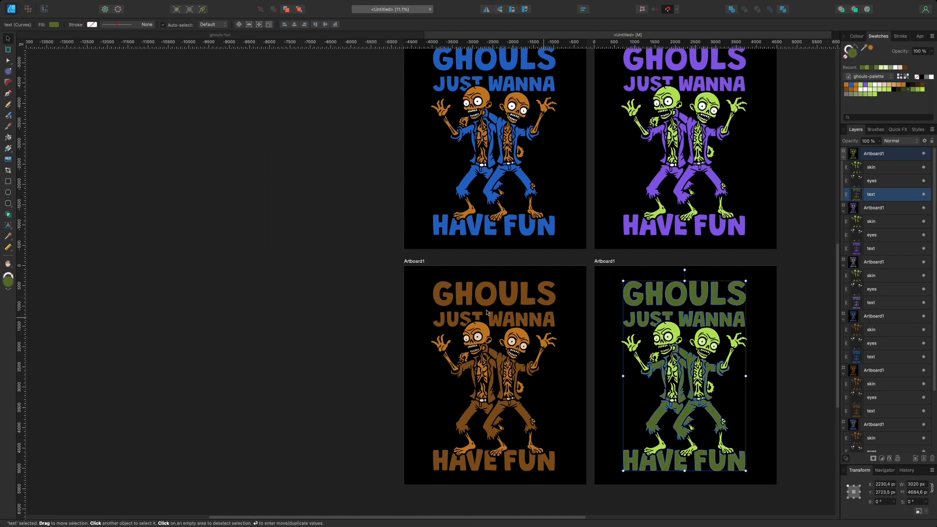
pyautogui.click(249, 226)
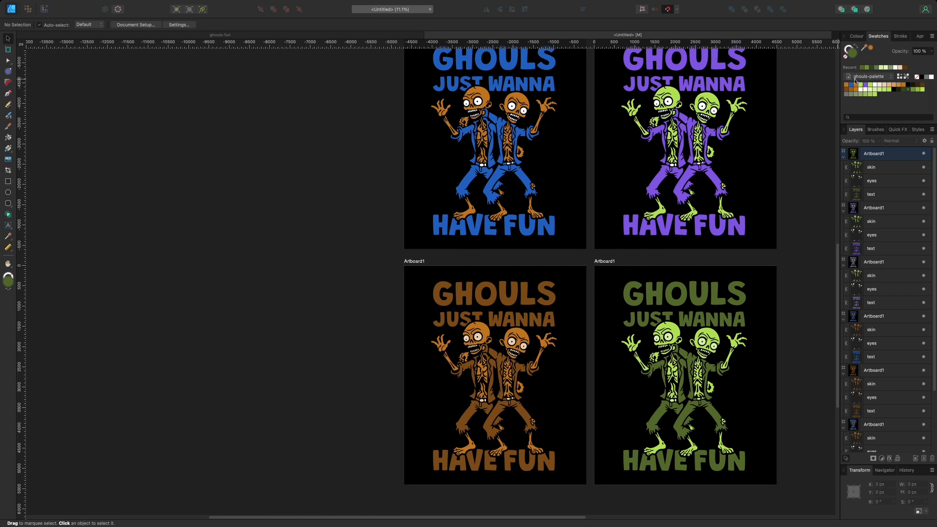
# - Delete the ghouls-palette document palette
pyautogui.scroll(-3, 822, 249)
pyautogui.click(932, 36)
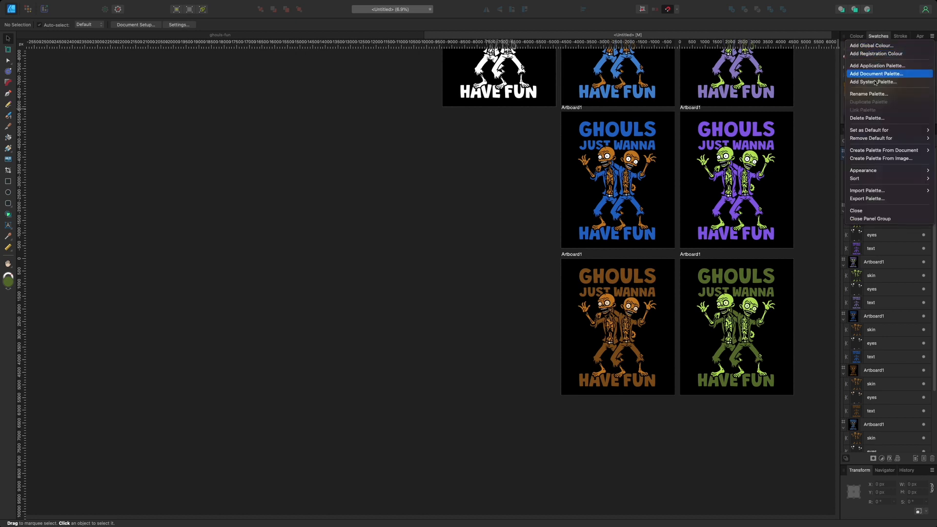
pyautogui.click(860, 118)
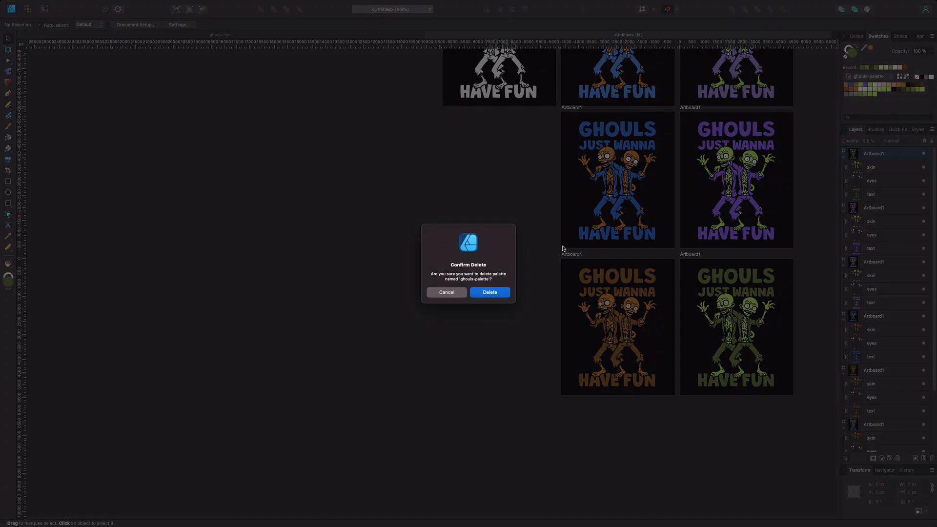
pyautogui.click(490, 293)
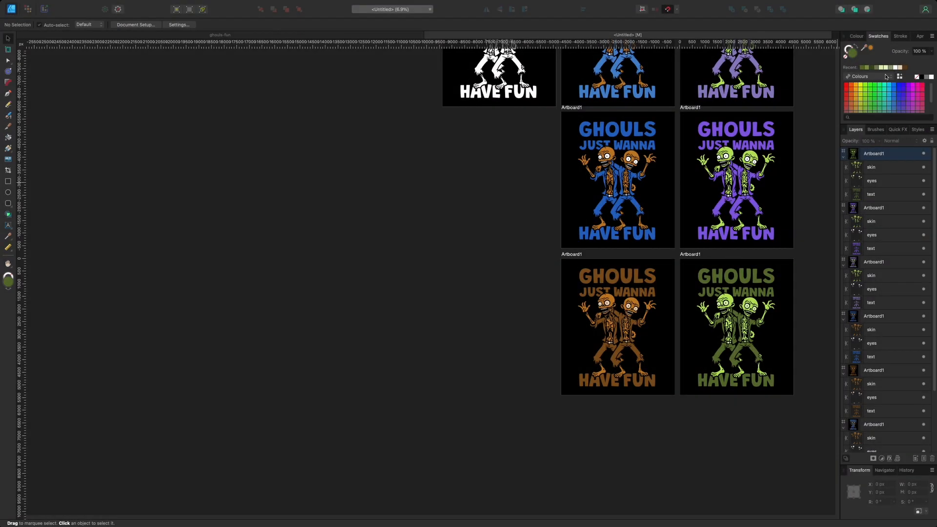
# - Add a new empty document palette named ghouls-palette
pyautogui.click(933, 37)
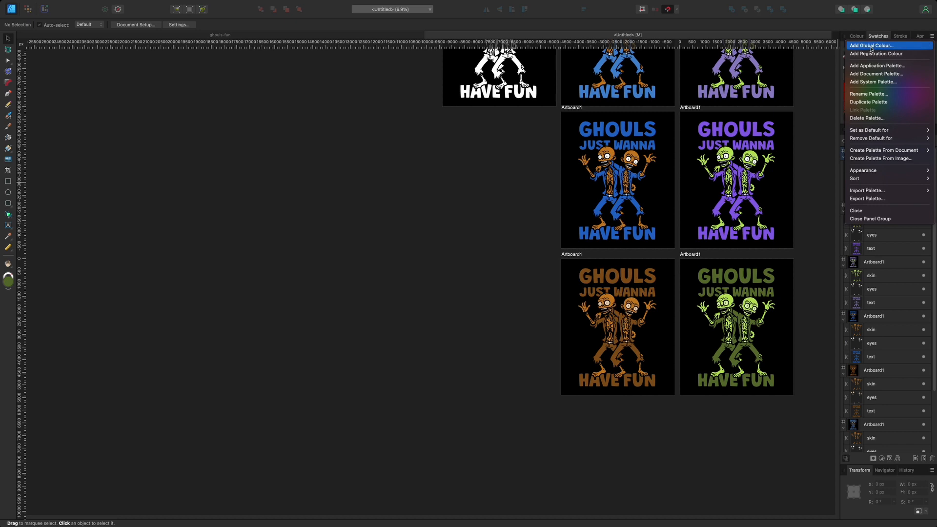
pyautogui.click(867, 75)
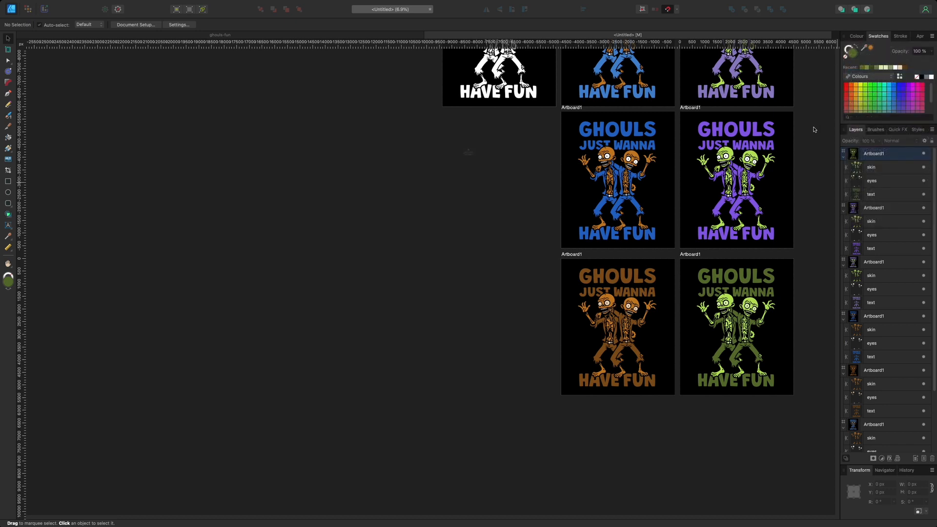
pyautogui.write('ghouls-pa')
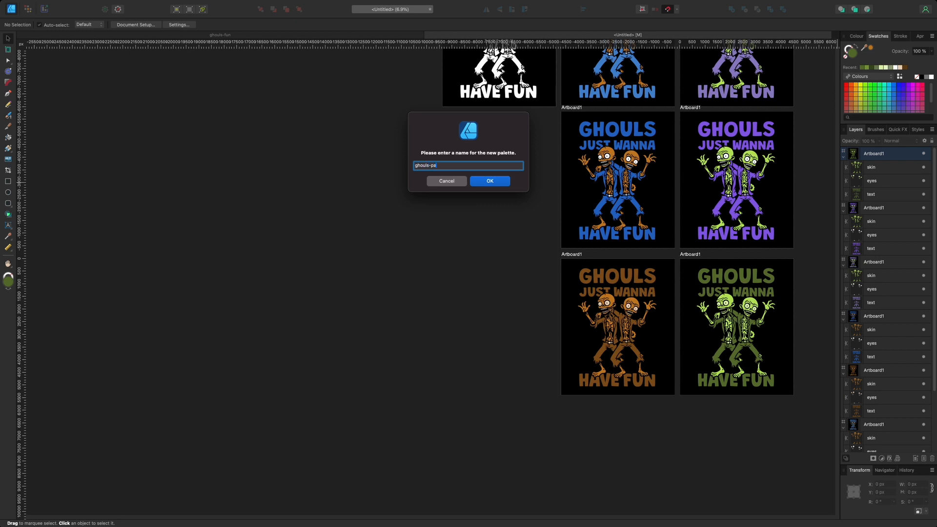
pyautogui.click(494, 183)
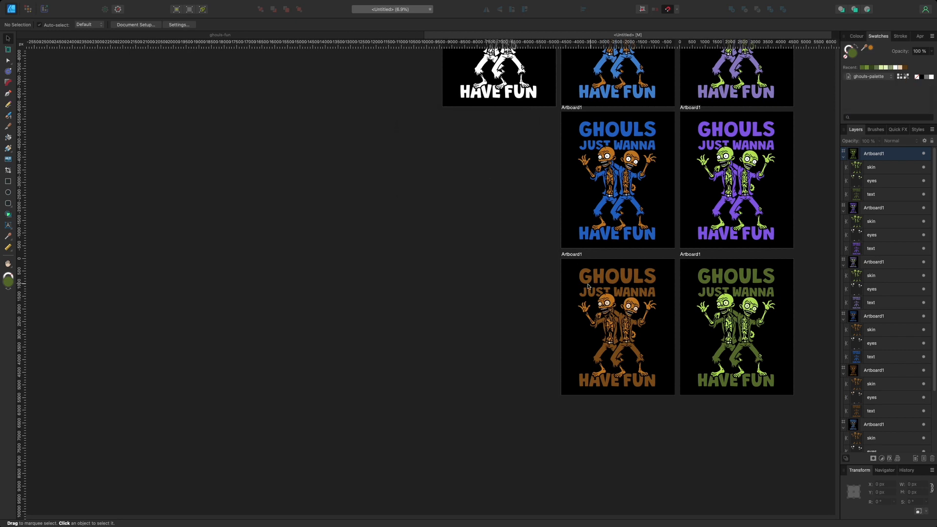
# - Add the orange skin and blue text fills of the saturated blue and orange artboard to the new palette
pyautogui.click(586, 325)
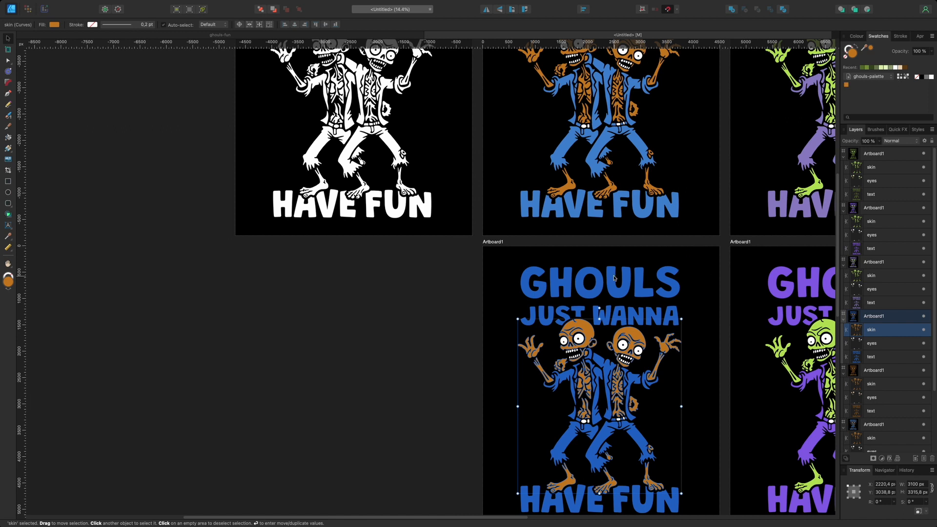
pyautogui.click(599, 281)
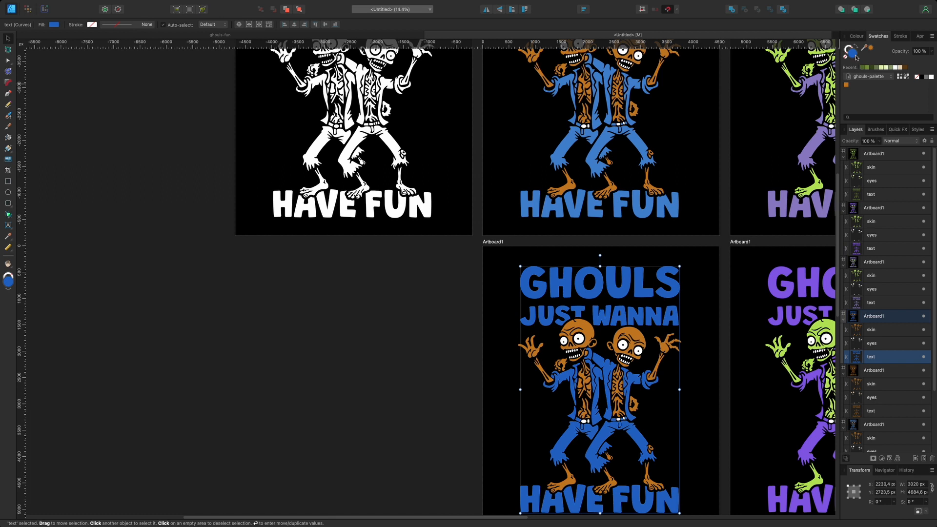
pyautogui.click(900, 76)
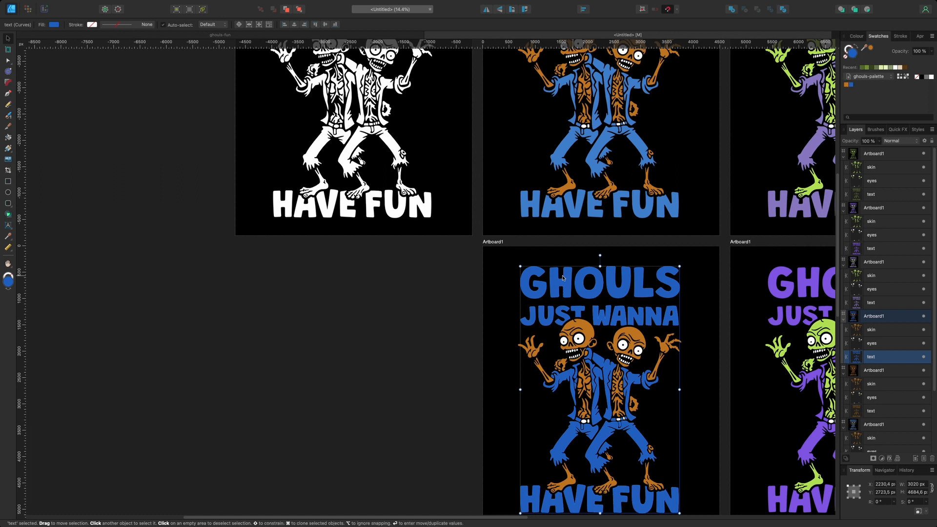
# - Add the white eyes fill of the saturated blue and orange artboard to the same palette
pyautogui.scroll(-3, 537, 281)
pyautogui.scroll(3, 666, 332)
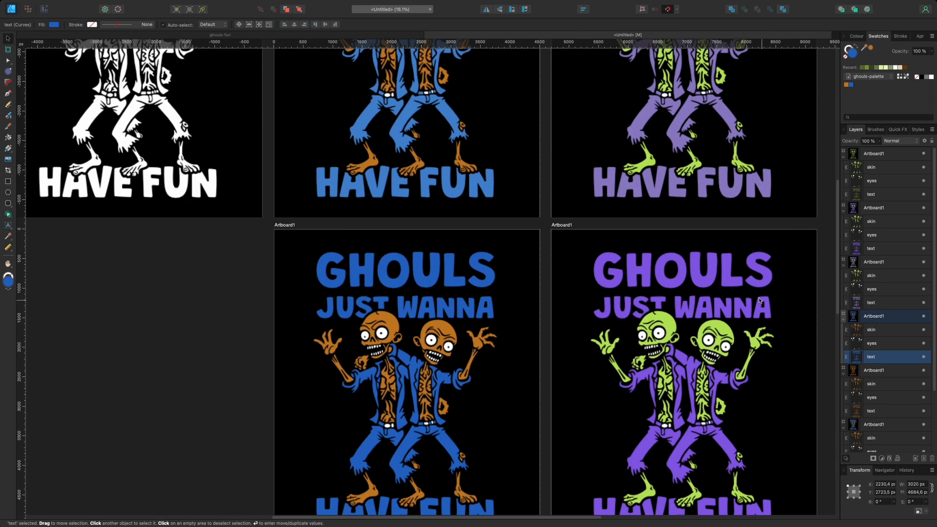
pyautogui.click(673, 324)
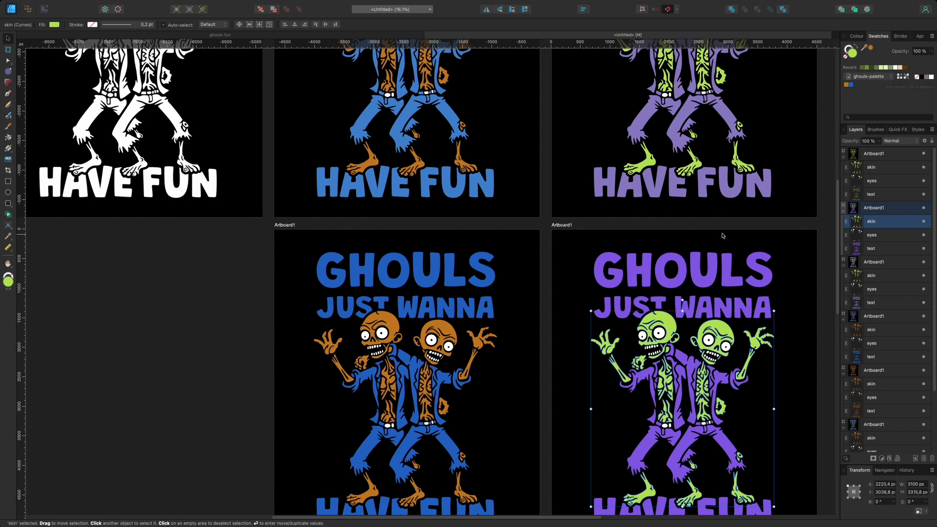
pyautogui.scroll(-5, 745, 234)
pyautogui.scroll(6, 745, 235)
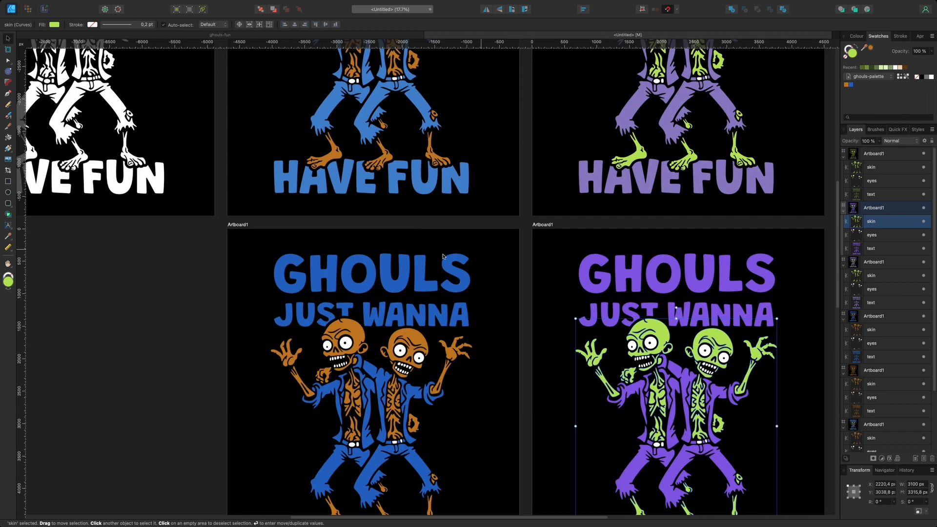
pyautogui.click(415, 357)
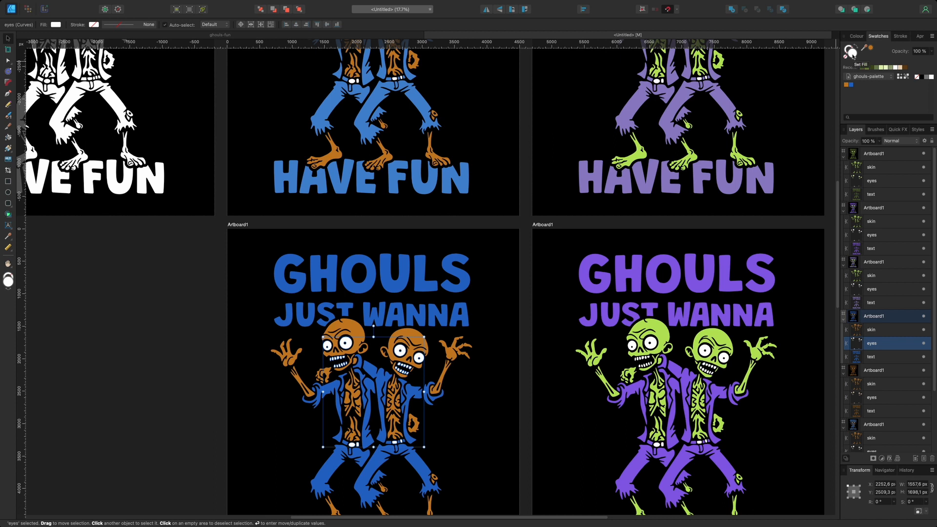
pyautogui.click(900, 76)
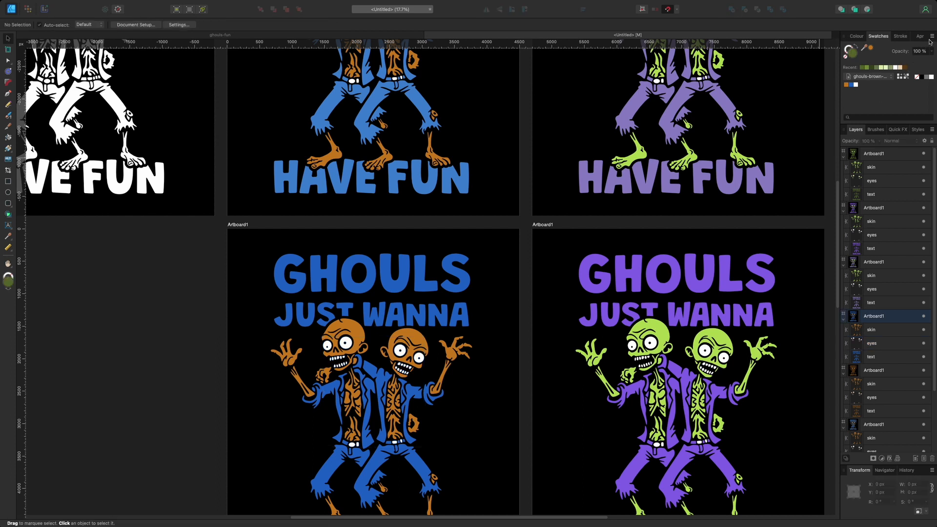
# - Add another document palette named ghouls-green-violet
pyautogui.click(931, 37)
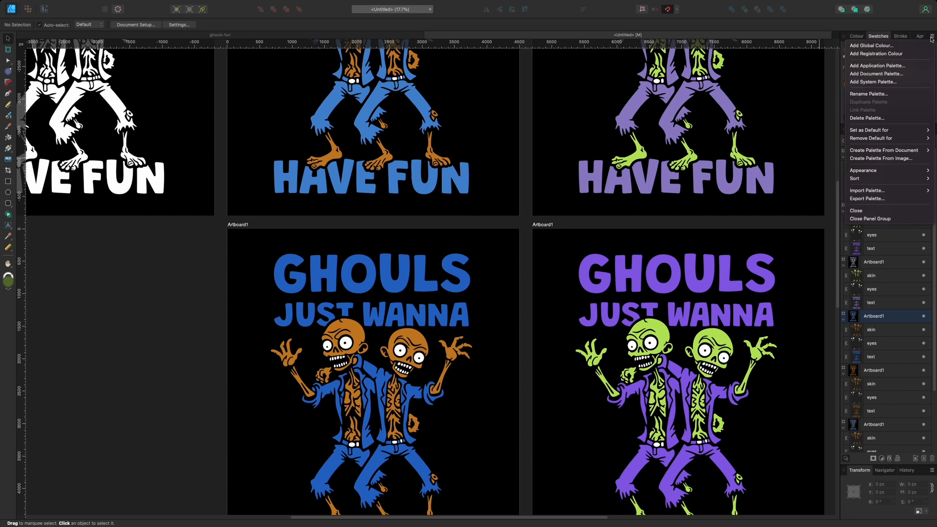
pyautogui.click(875, 76)
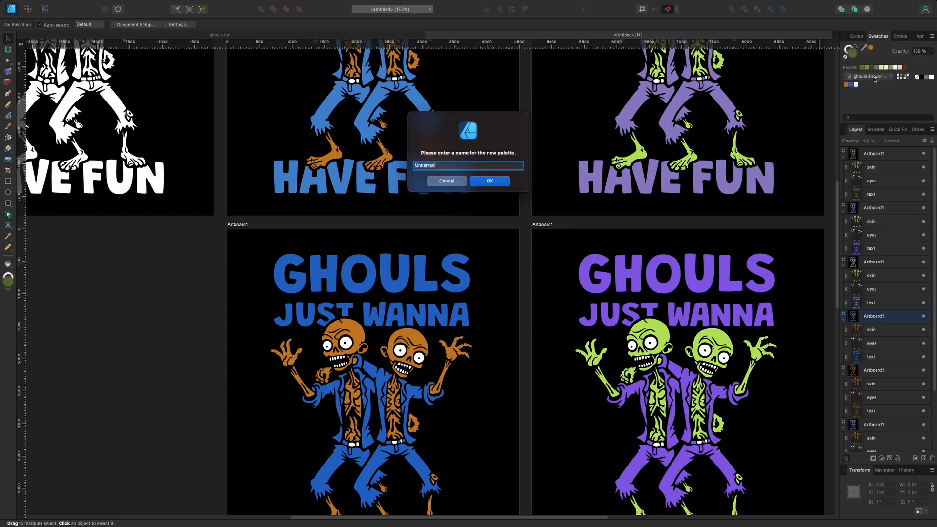
pyautogui.write('ghouls-green-violet')
pyautogui.press('Return')
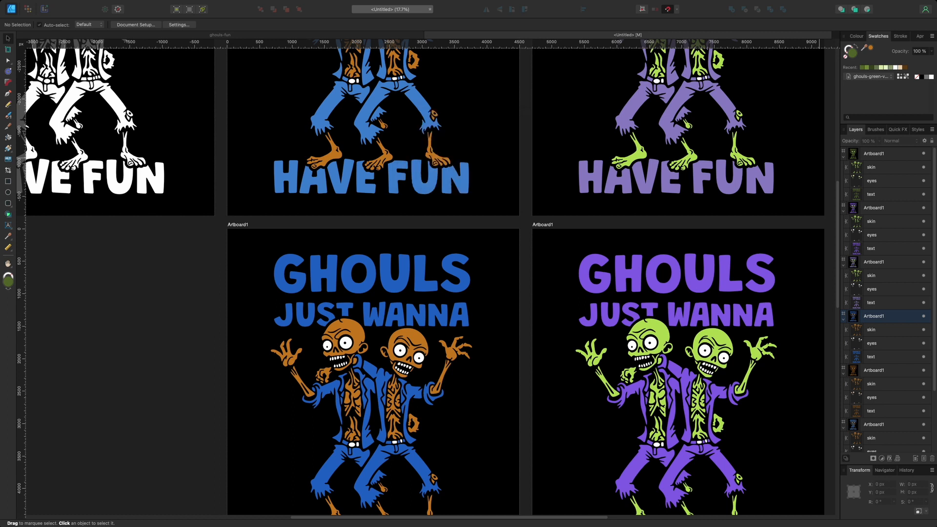
# - Add the green skin, violet text and white eyes fills of the saturated purple and green artboard to ghouls-green-violet
pyautogui.click(659, 327)
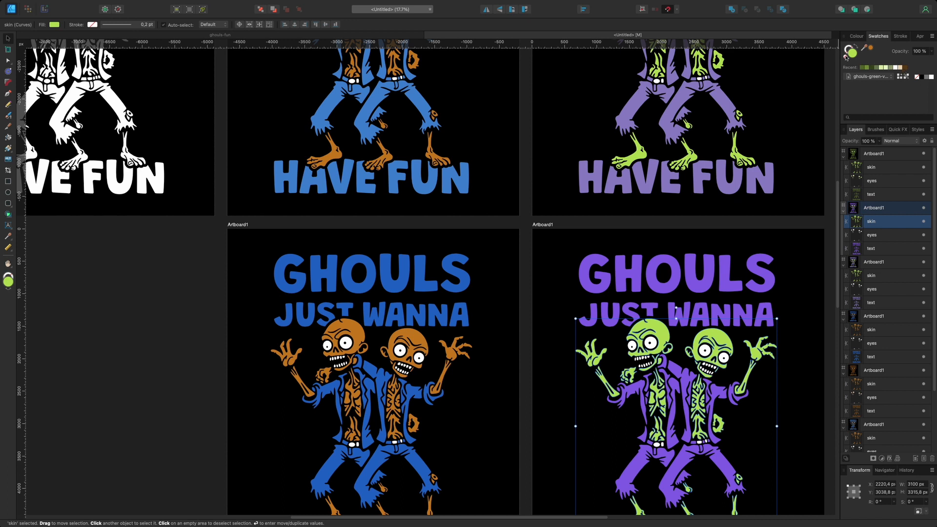
pyautogui.click(900, 77)
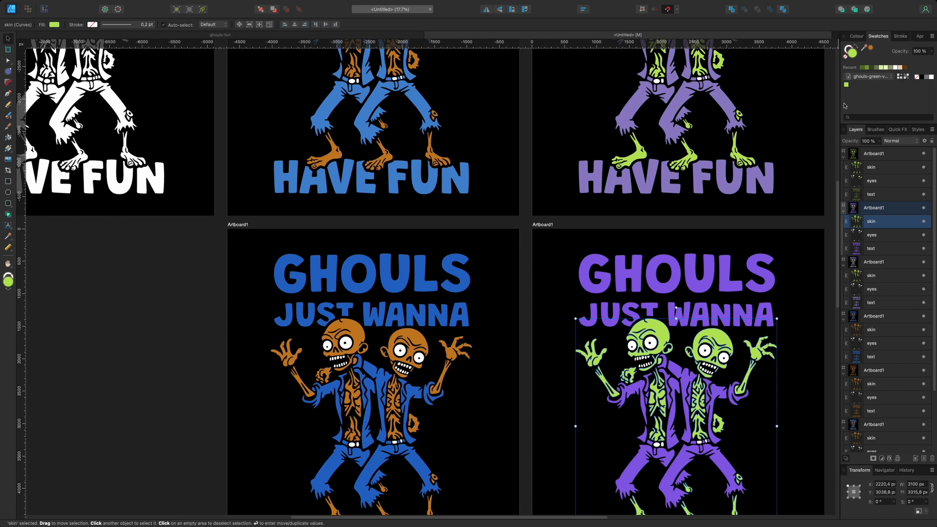
pyautogui.click(711, 278)
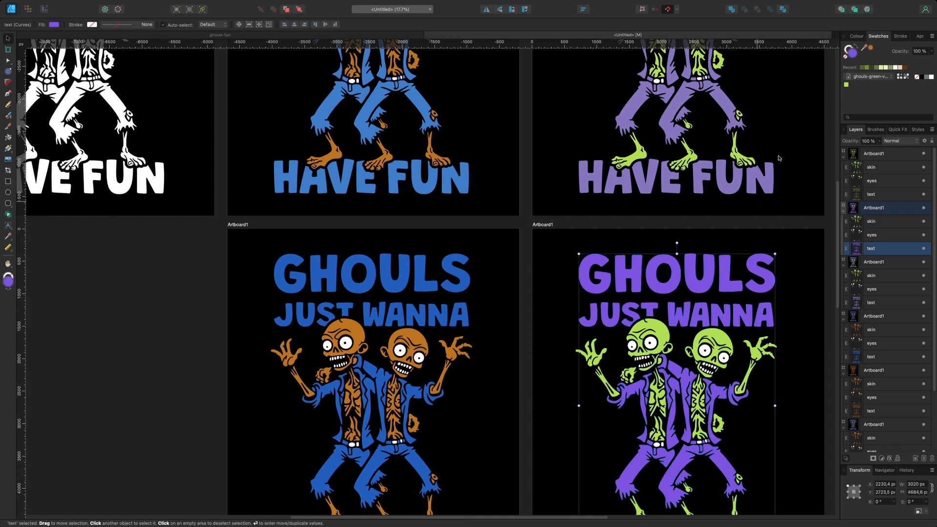
pyautogui.click(902, 77)
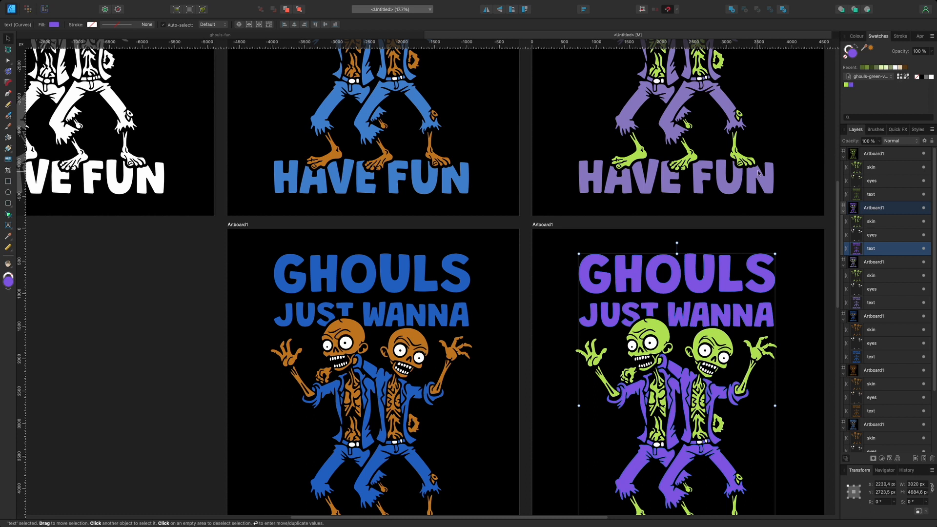
pyautogui.click(654, 342)
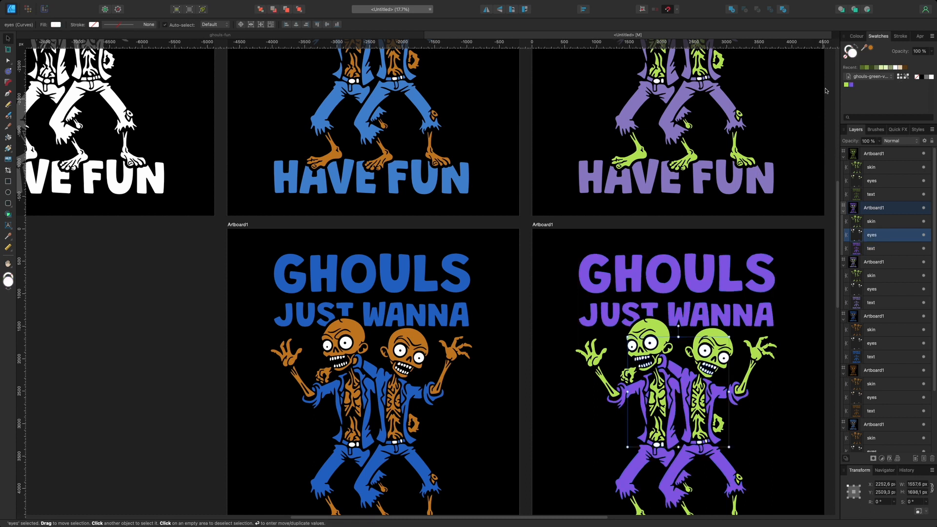
pyautogui.click(901, 77)
pyautogui.scroll(-6, 791, 192)
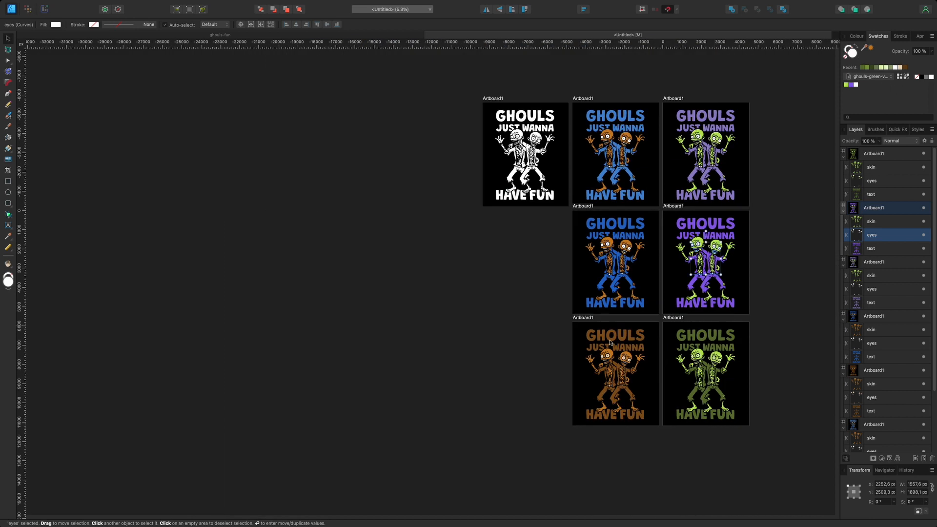
pyautogui.scroll(3, 612, 343)
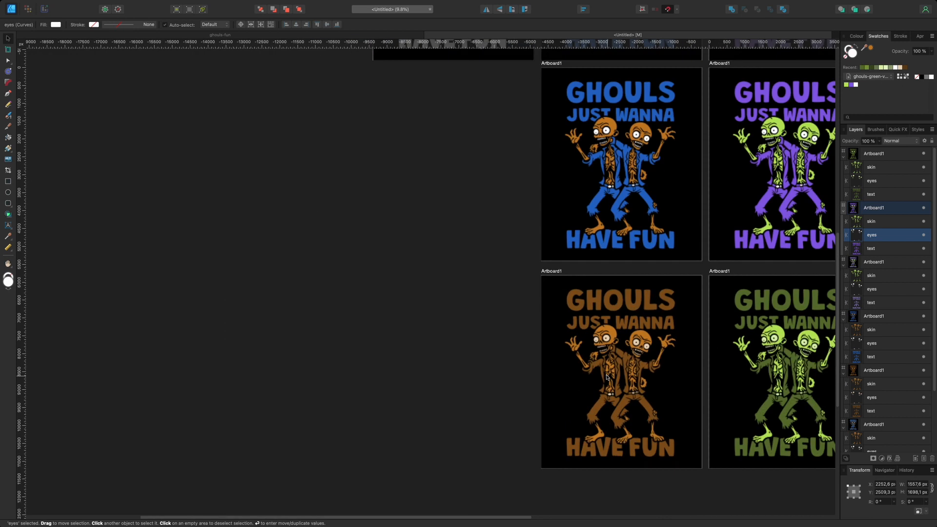
pyautogui.click(551, 272)
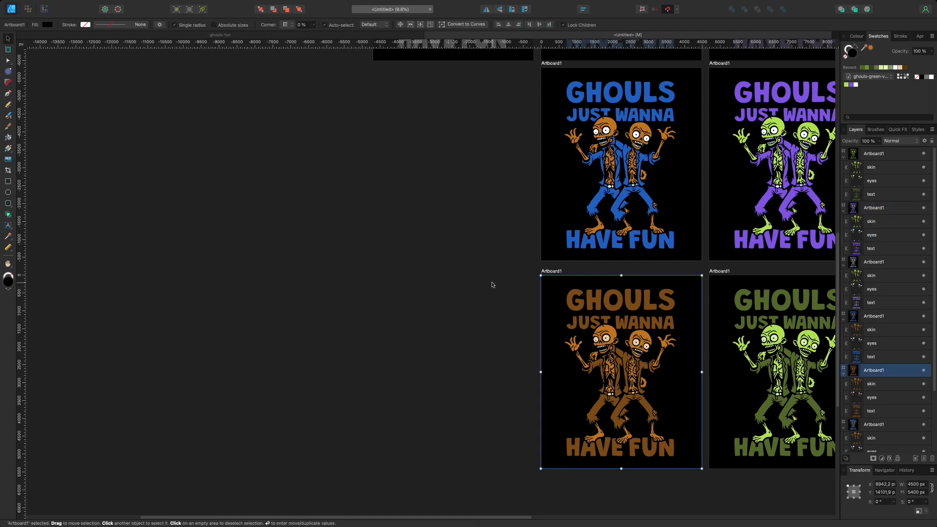
pyautogui.click(492, 285)
pyautogui.scroll(-3, 503, 385)
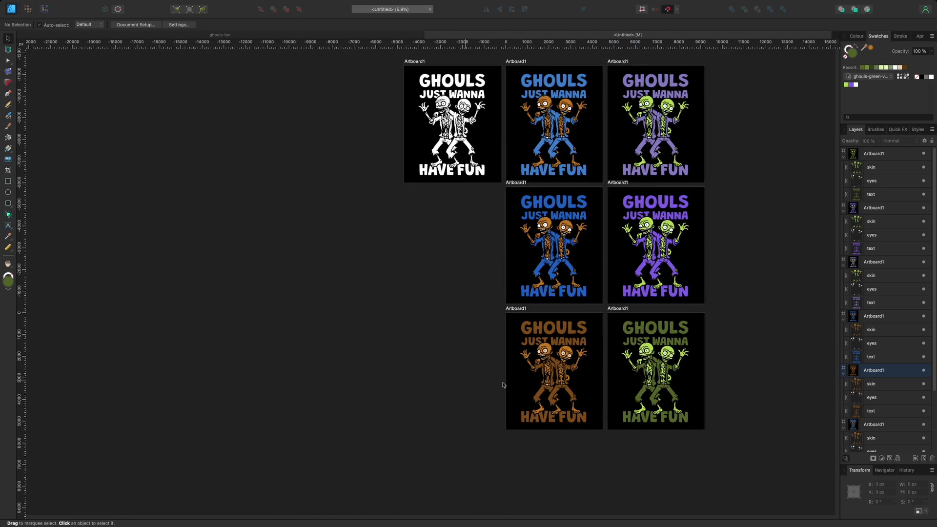